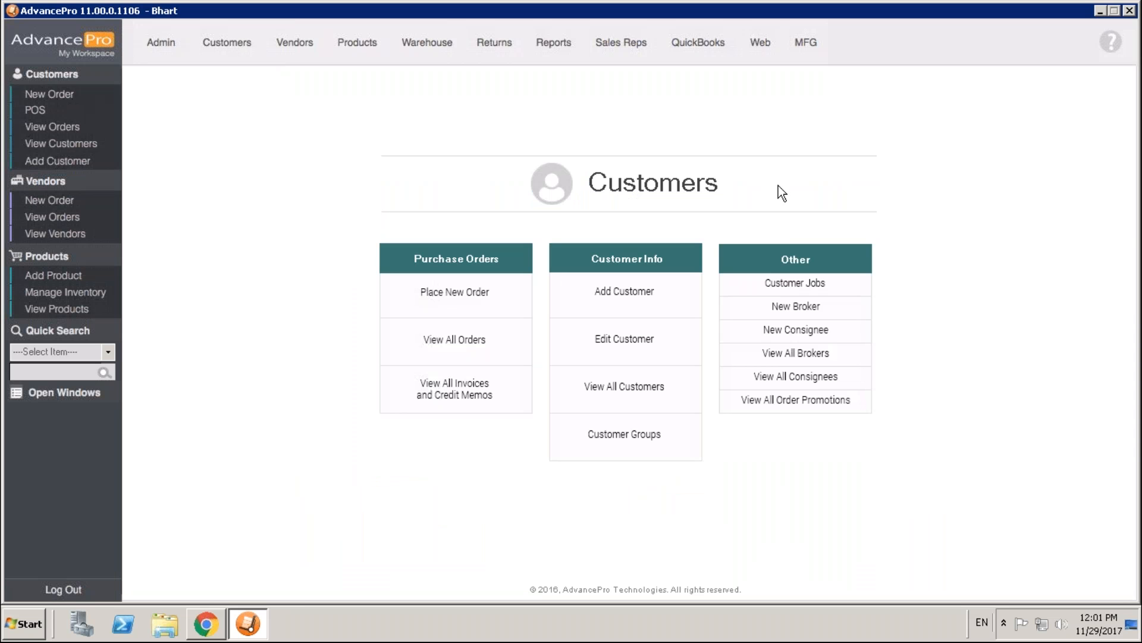
# - Open the list of all order promotions and review the existing promotion's code, discount, end date, stackable and taxable settings
pyautogui.click(768, 405)
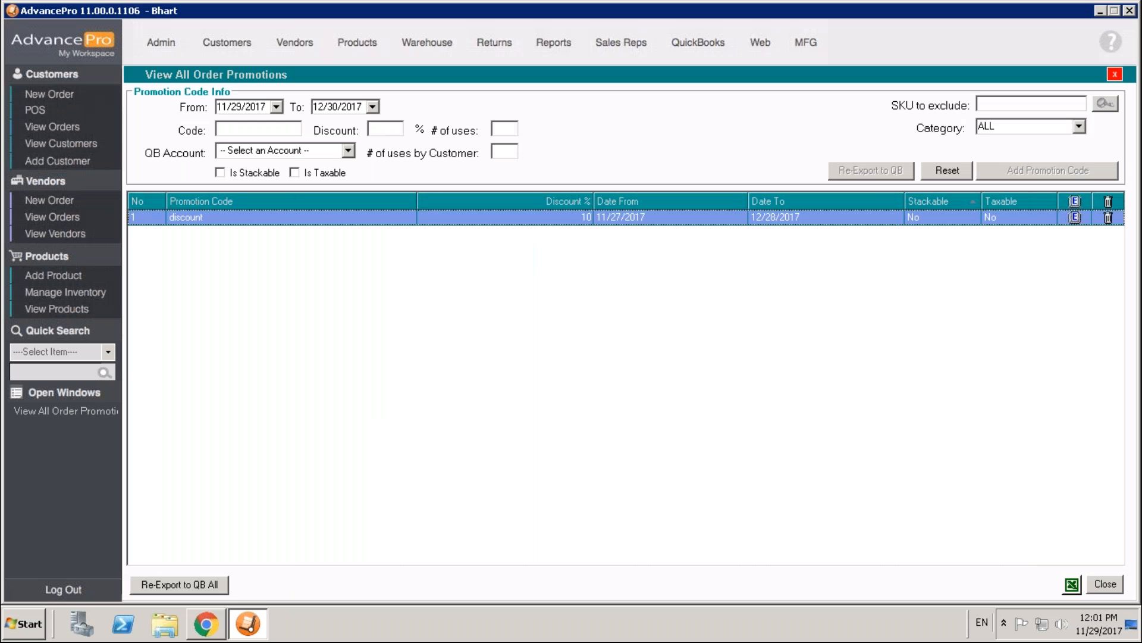
pyautogui.click(184, 220)
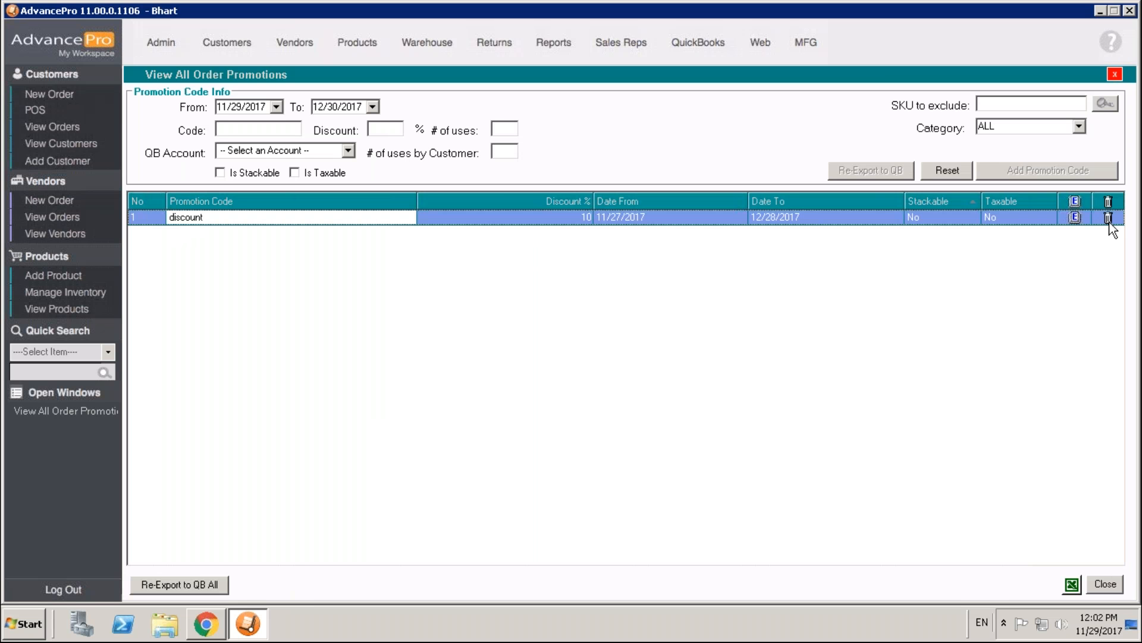
pyautogui.click(576, 222)
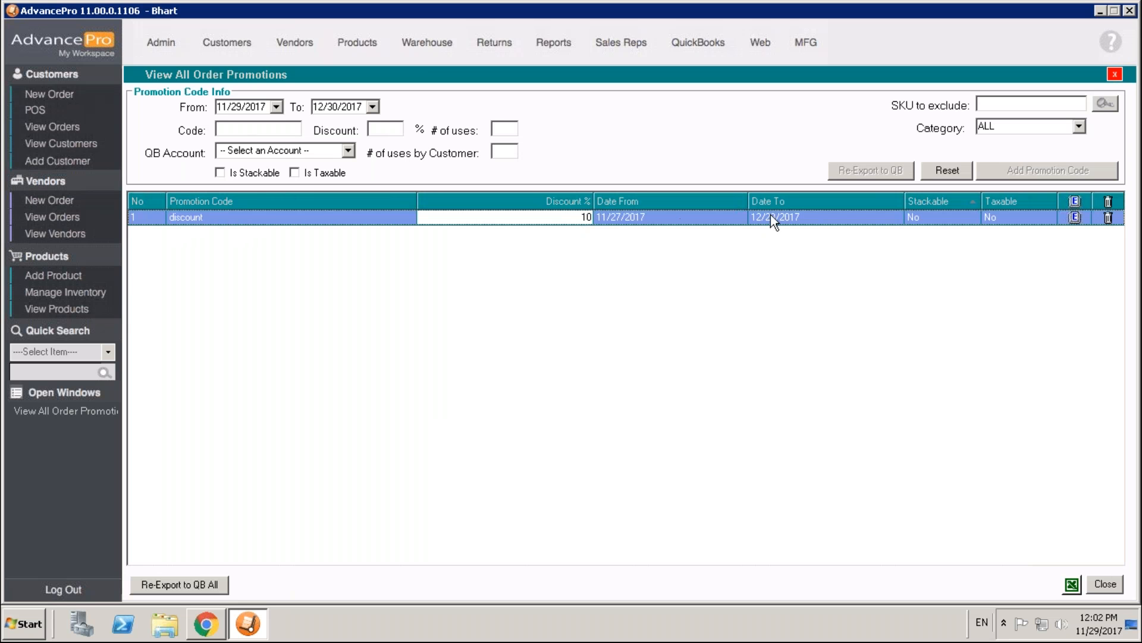
pyautogui.click(943, 216)
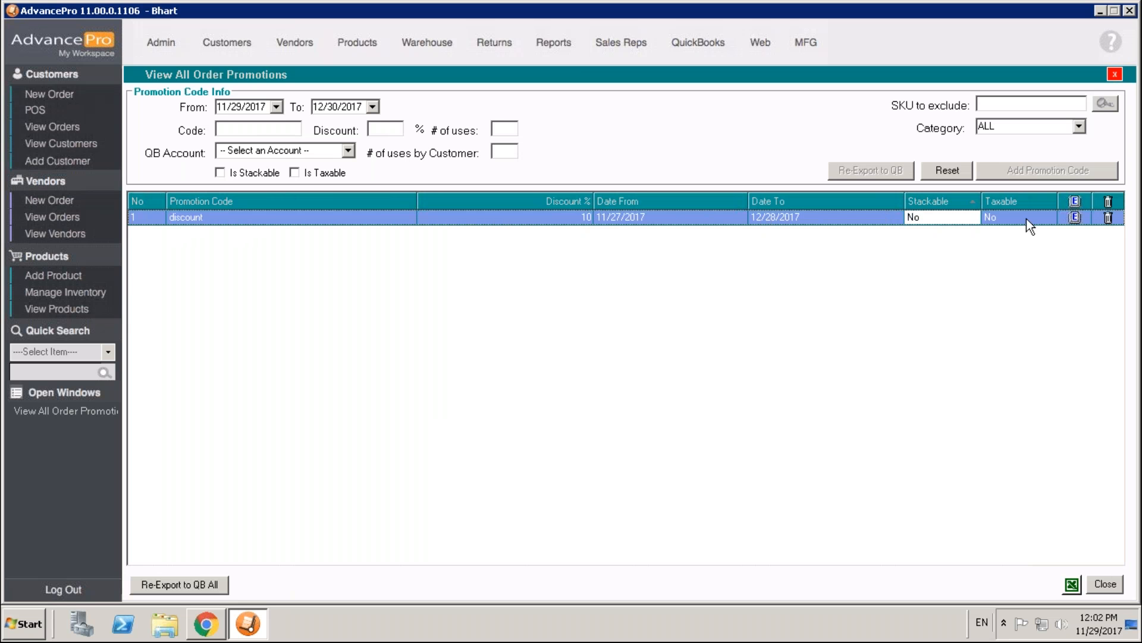
pyautogui.click(1009, 219)
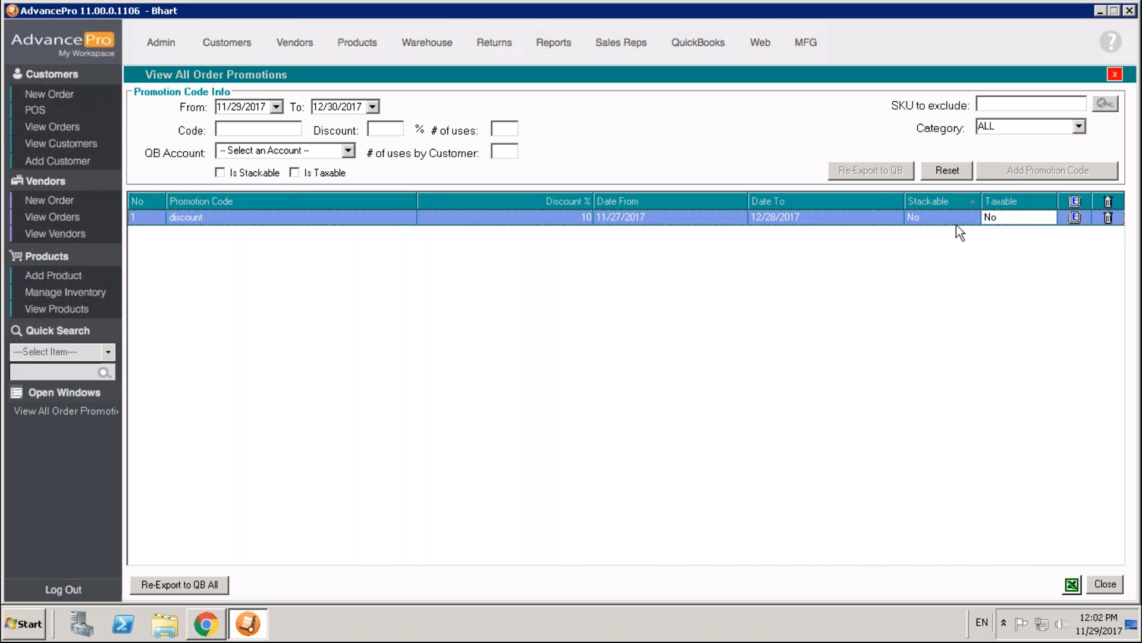
pyautogui.click(855, 216)
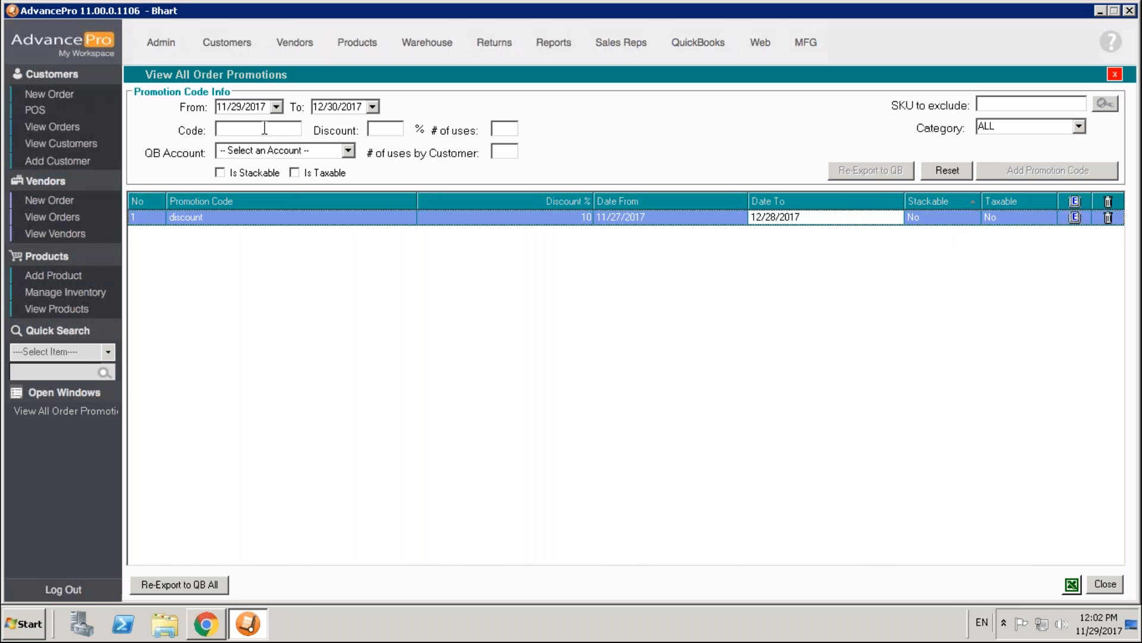
# - Enter a new promotion code named Seniors with a 20% discount
pyautogui.click(265, 129)
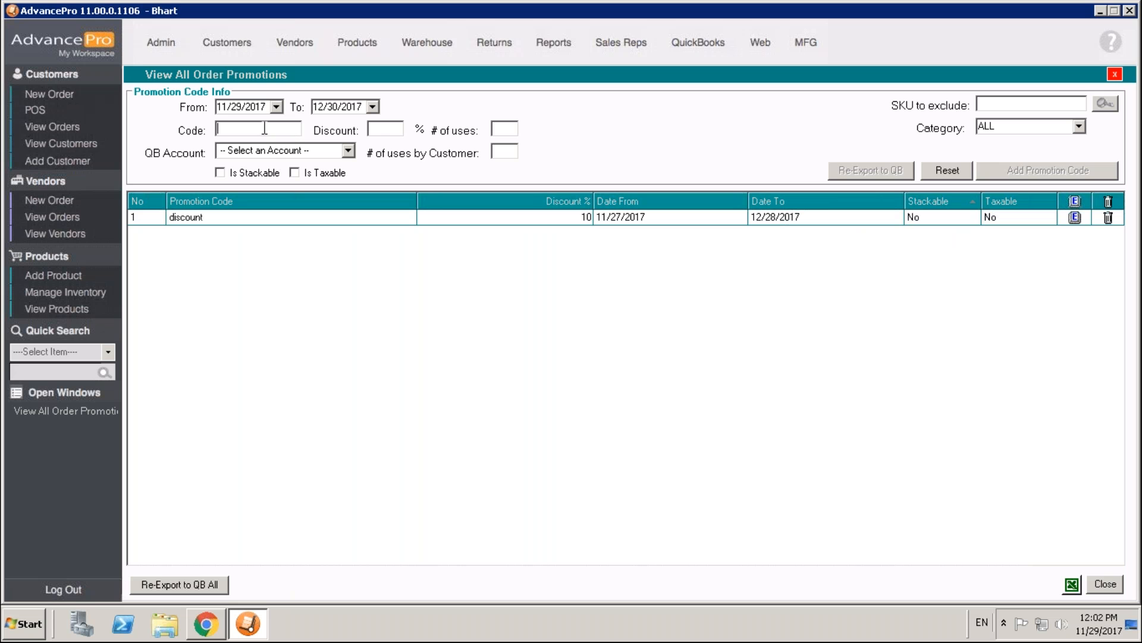
pyautogui.write('Seniors')
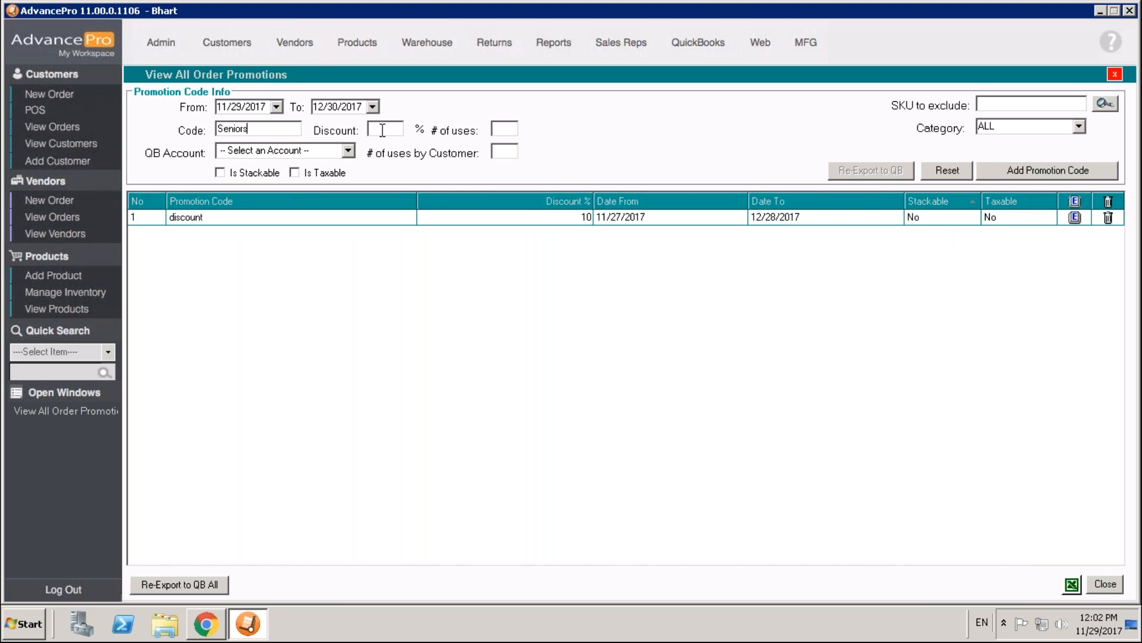
pyautogui.write('20')
pyautogui.click(498, 132)
pyautogui.click(503, 154)
pyautogui.write('1')
pyautogui.press('BackSpace')
pyautogui.click(349, 151)
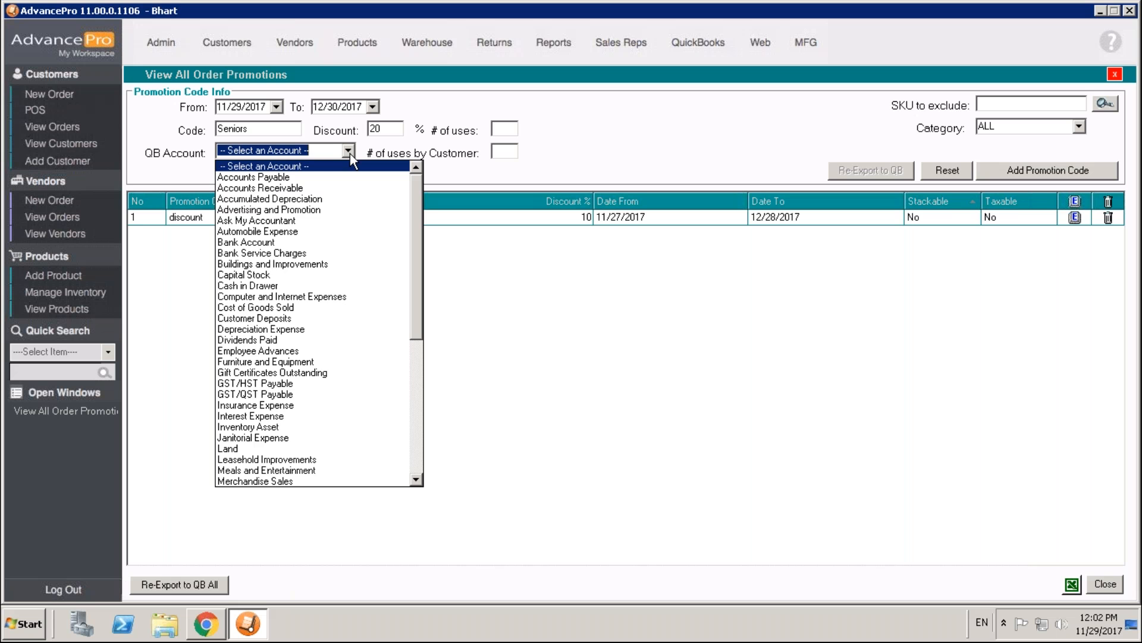
pyautogui.click(350, 152)
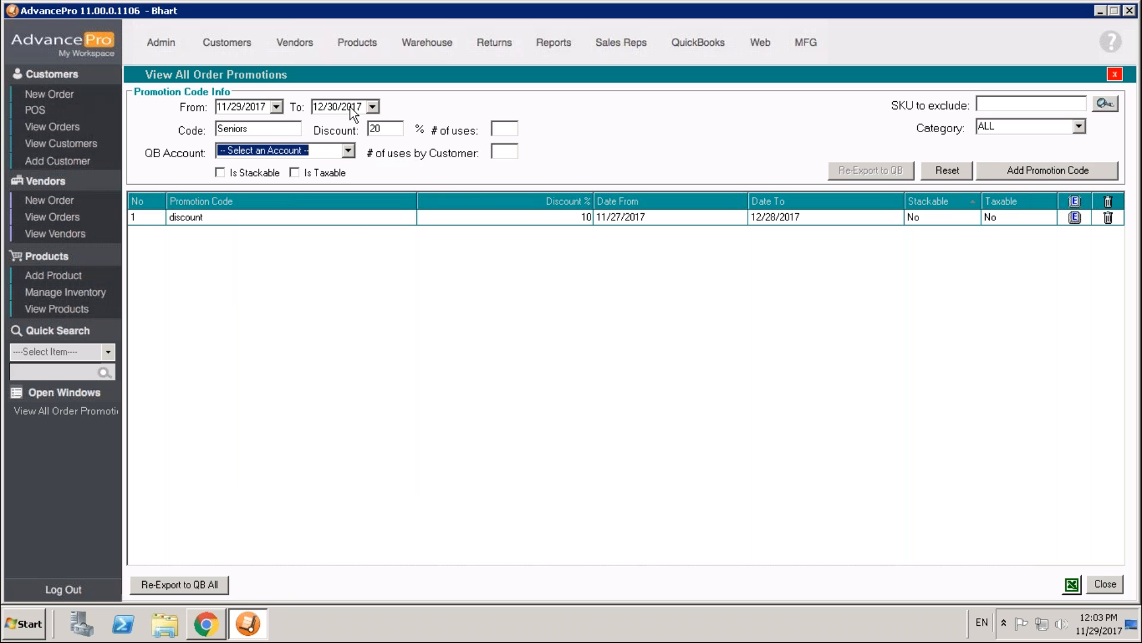
# - Set the Seniors promotion's end date to 1/1/2019
pyautogui.click(372, 107)
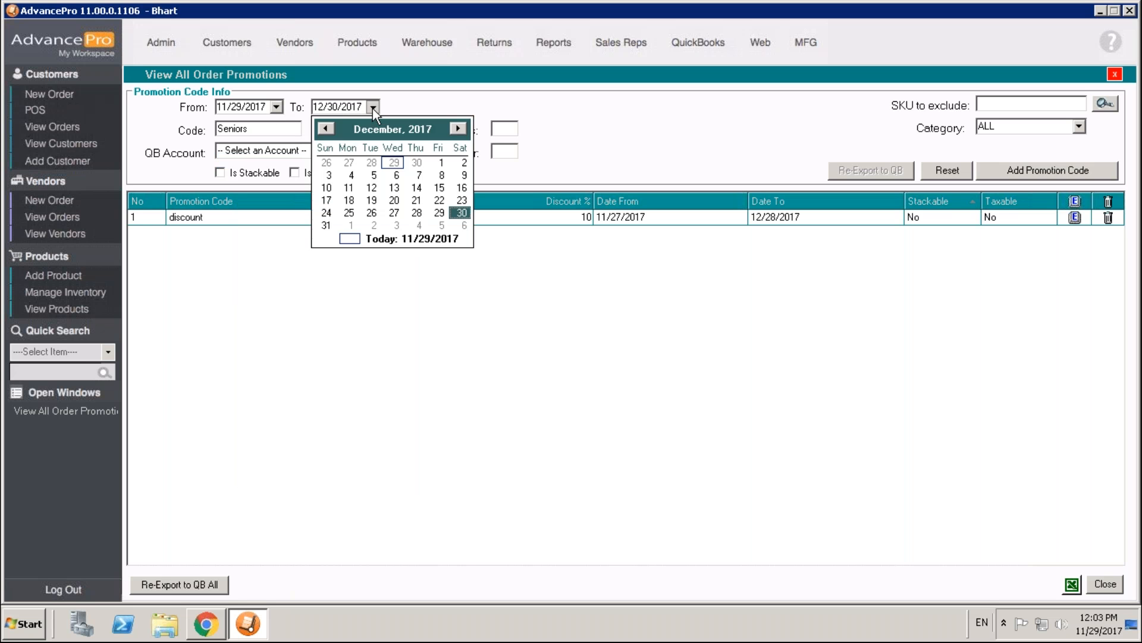
pyautogui.click(458, 128)
pyautogui.click(458, 129)
pyautogui.click(458, 129)
pyautogui.click(458, 128)
pyautogui.click(458, 129)
pyautogui.click(459, 129)
pyautogui.click(584, 137)
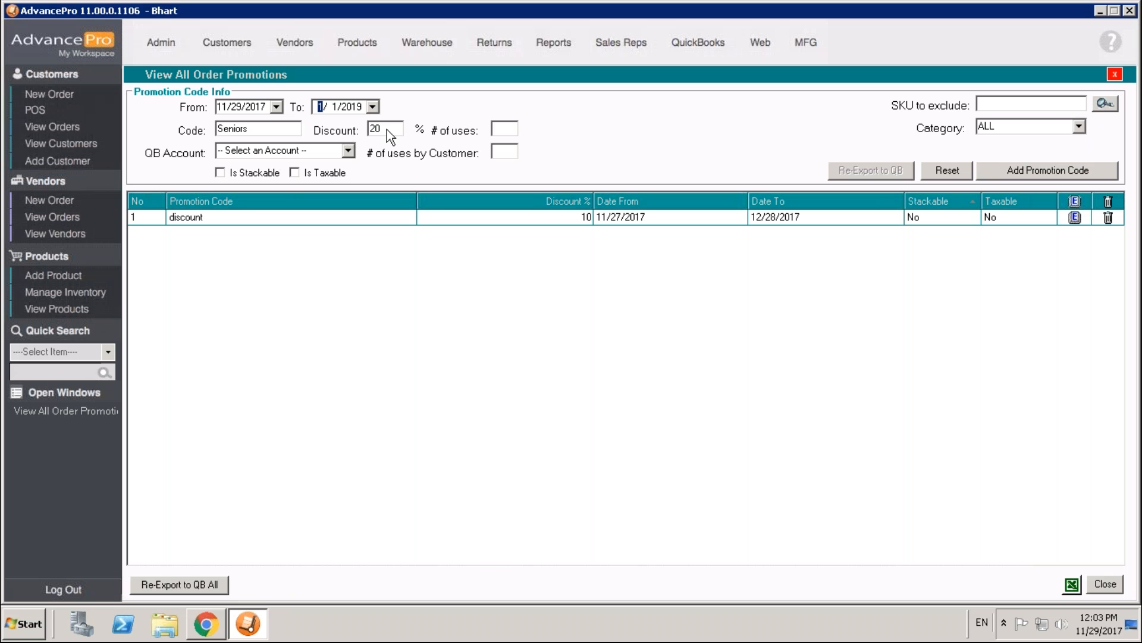
# - Try marking PIPE and AWA51 as products to exclude from the promotion, closing the product search without adding any
pyautogui.click(1104, 102)
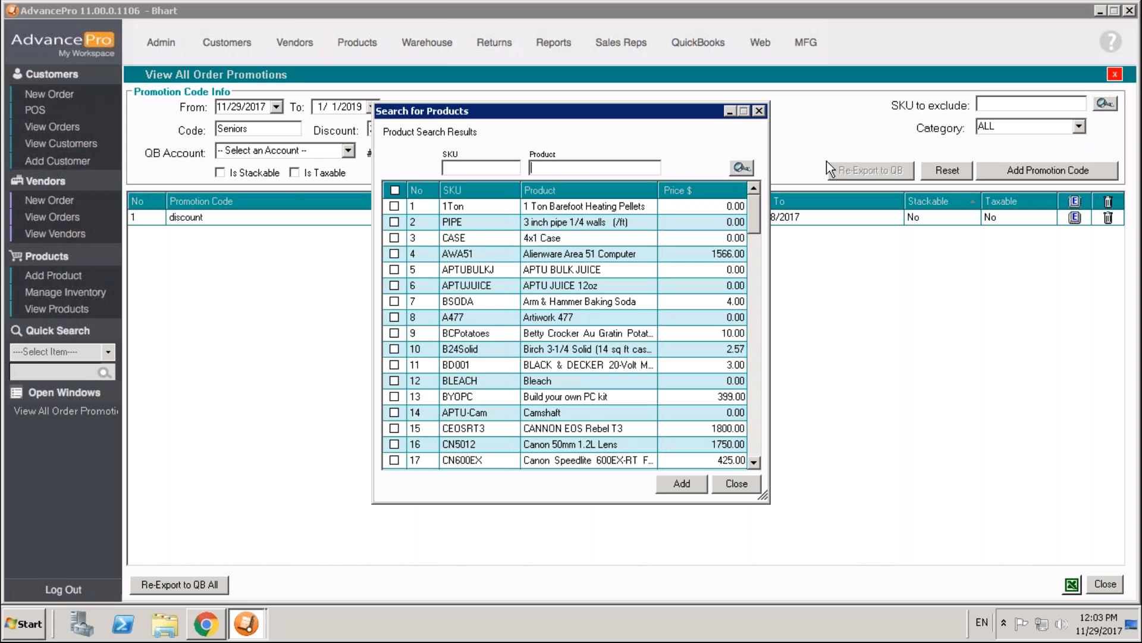
pyautogui.click(395, 222)
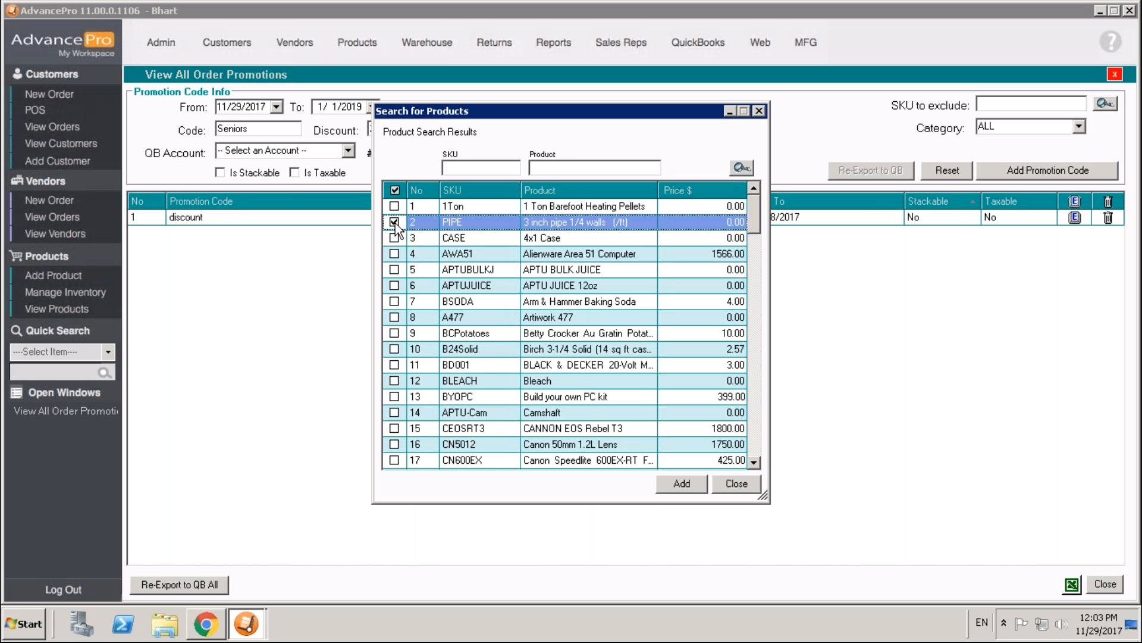
pyautogui.click(395, 255)
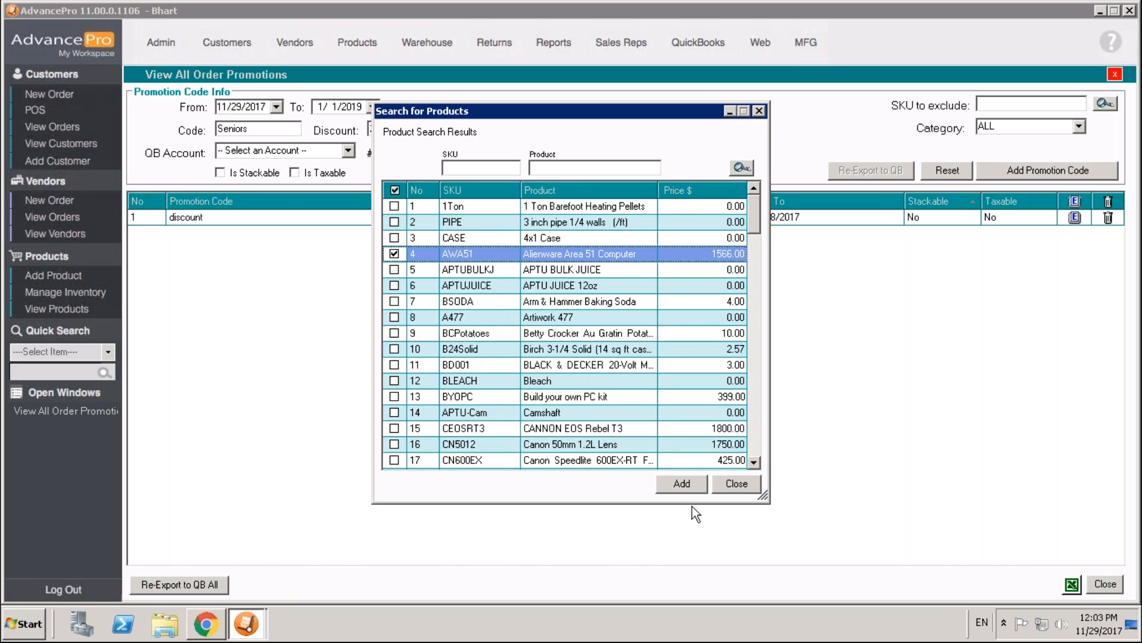
pyautogui.click(735, 483)
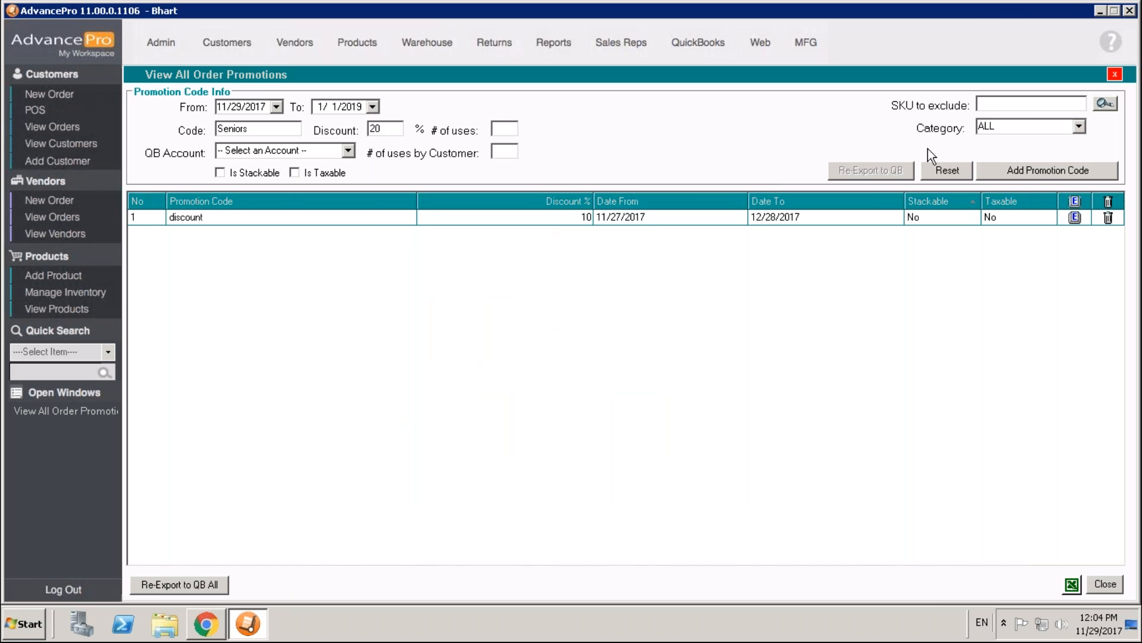
# - Add the Seniors promotion code and check its editable details before closing the promotions list
pyautogui.click(1023, 174)
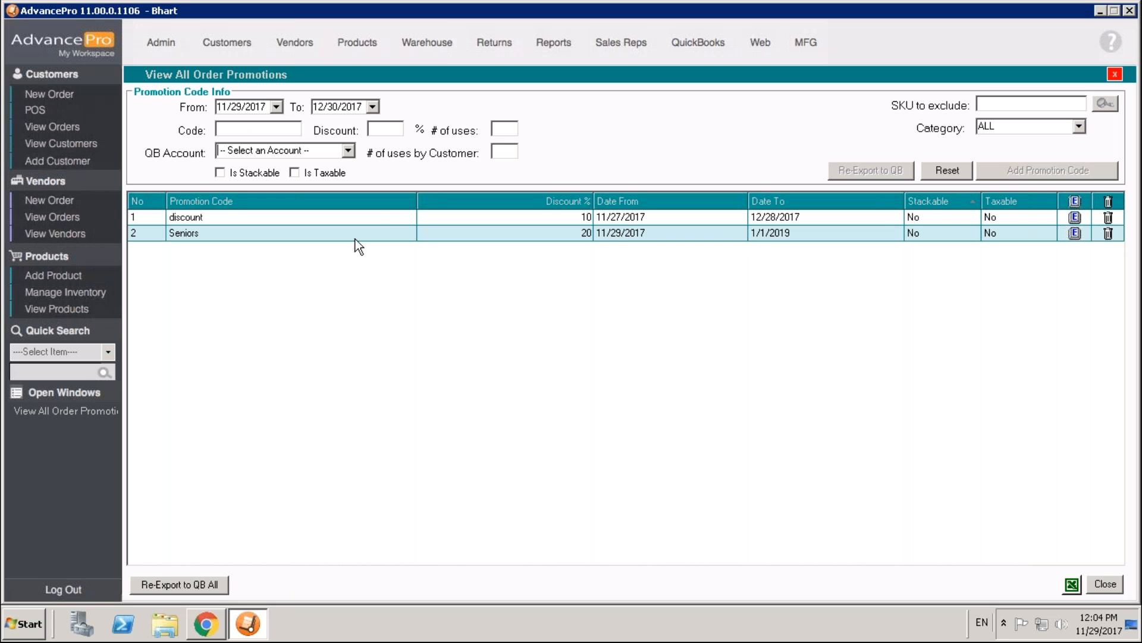
pyautogui.click(1074, 233)
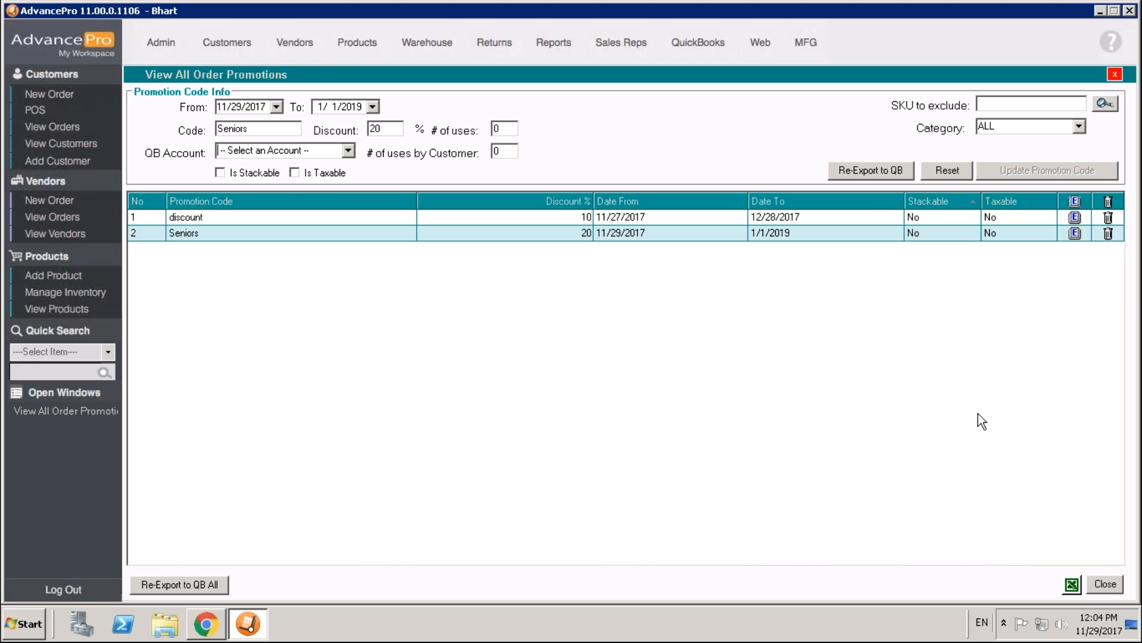
pyautogui.click(1104, 584)
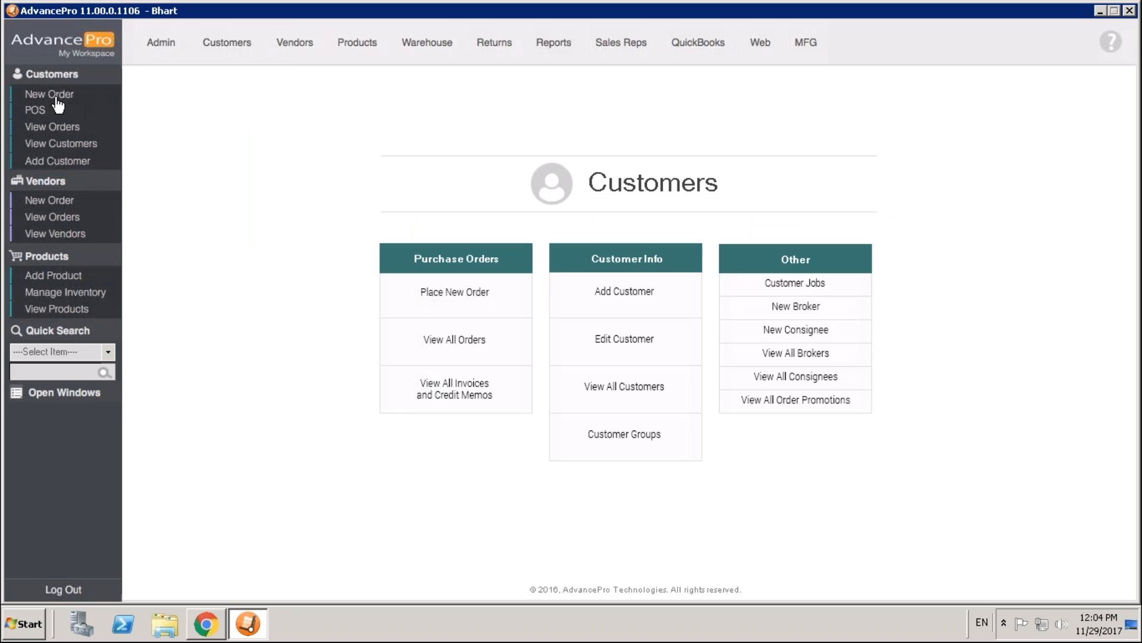
# - Start a new customer purchase order for Demo Customer5 and proceed to the order details
pyautogui.click(56, 99)
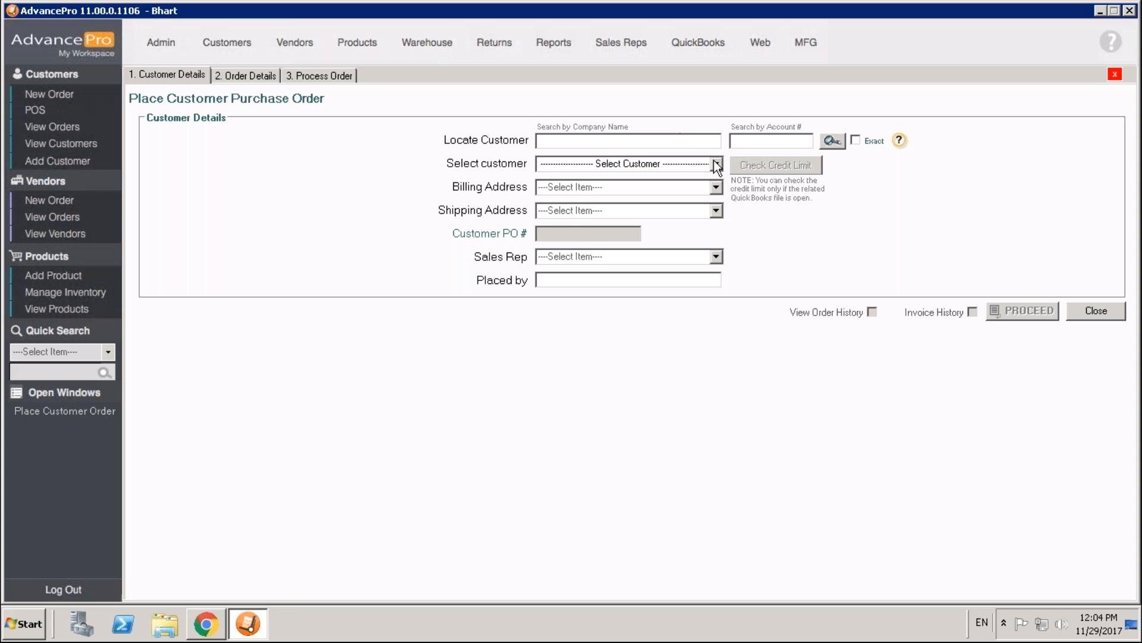
pyautogui.click(716, 164)
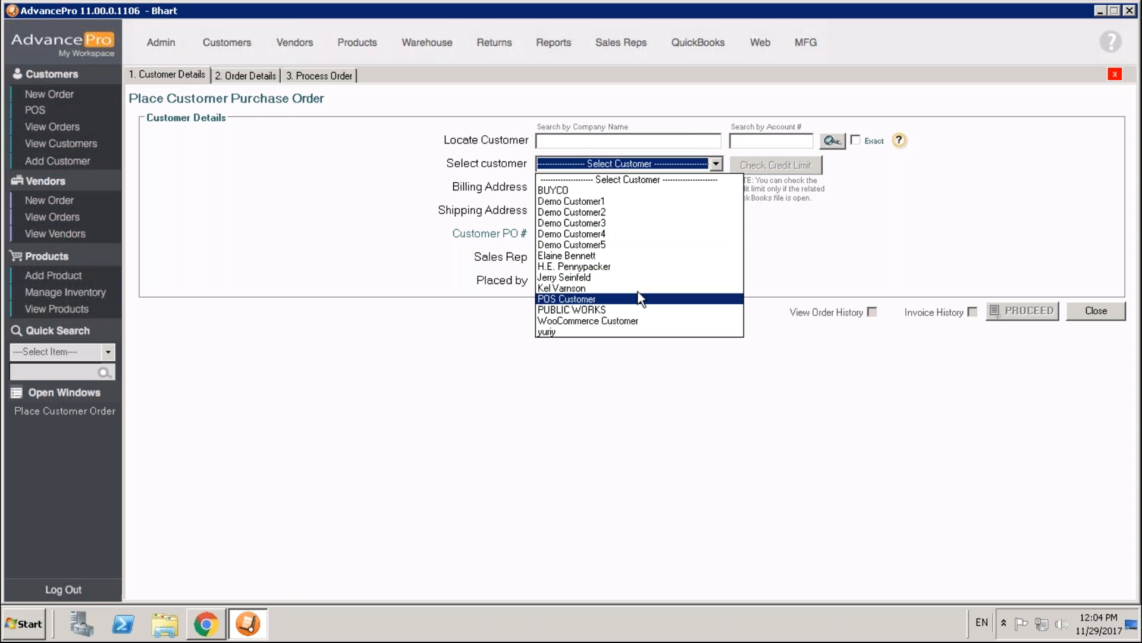
pyautogui.click(630, 245)
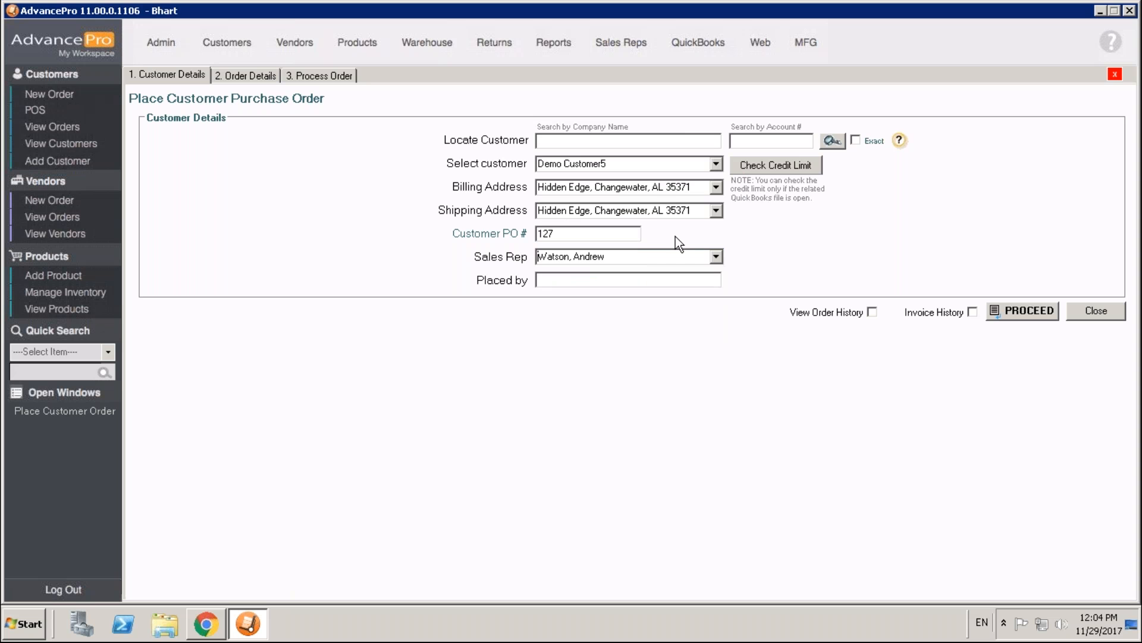
pyautogui.click(1013, 310)
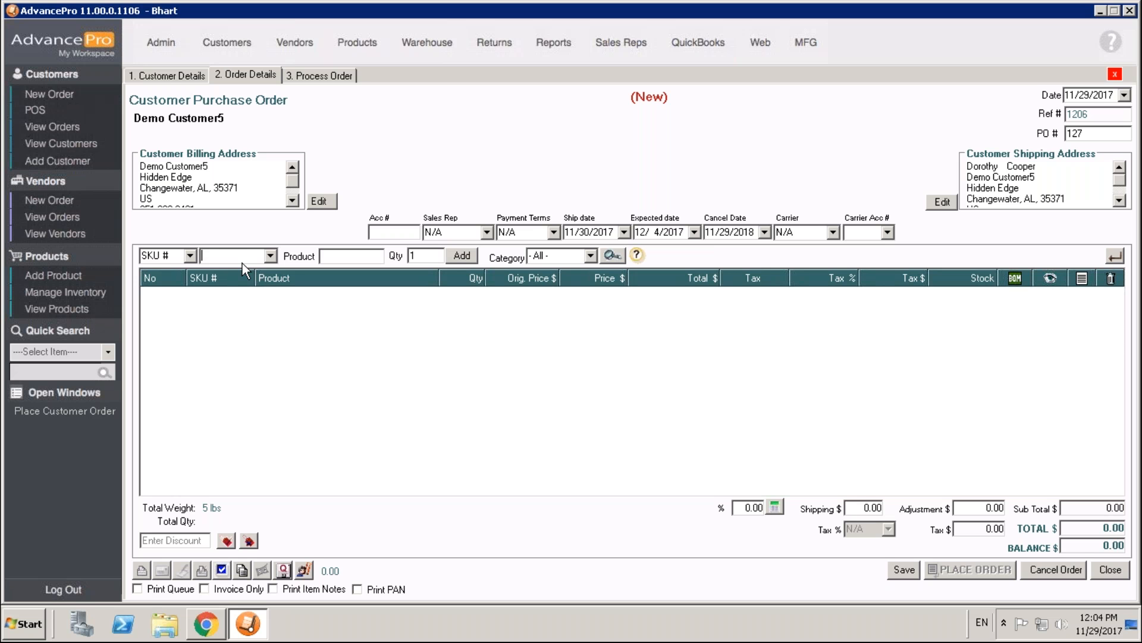
# - Add one DREM001 to the order and apply the Seniors discount code
pyautogui.write('dreM001')
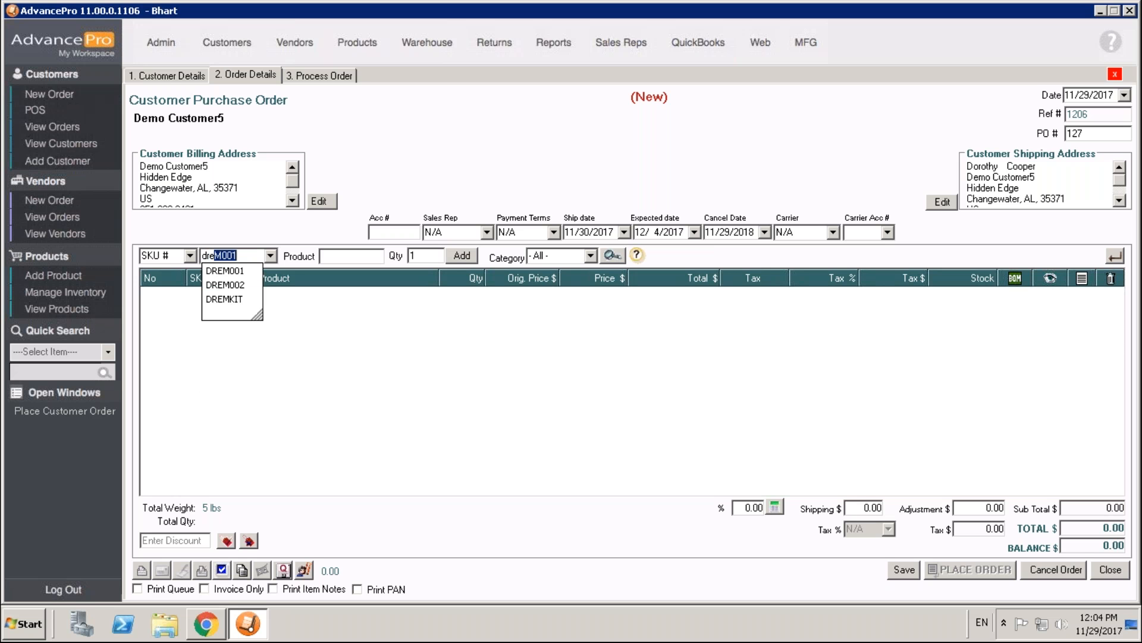
pyautogui.press('Return')
pyautogui.press('Return')
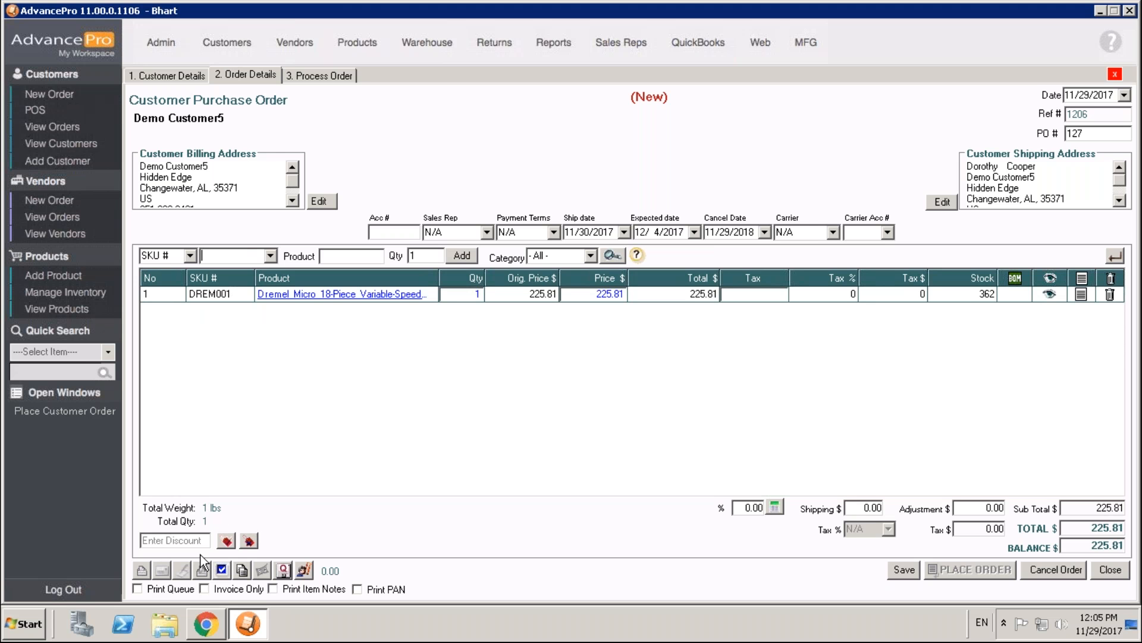
pyautogui.click(204, 539)
pyautogui.write('Seniors')
pyautogui.press('Return')
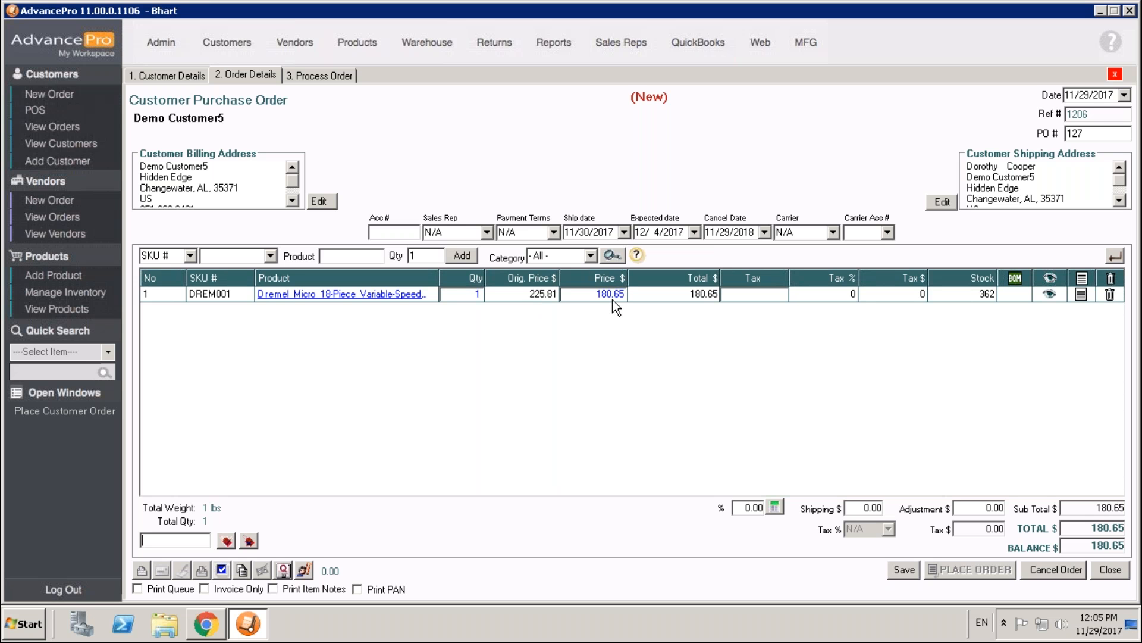
# - Delete the DREM001 line from the order and close the order without placing it
pyautogui.click(1110, 294)
pyautogui.click(531, 355)
pyautogui.click(1111, 570)
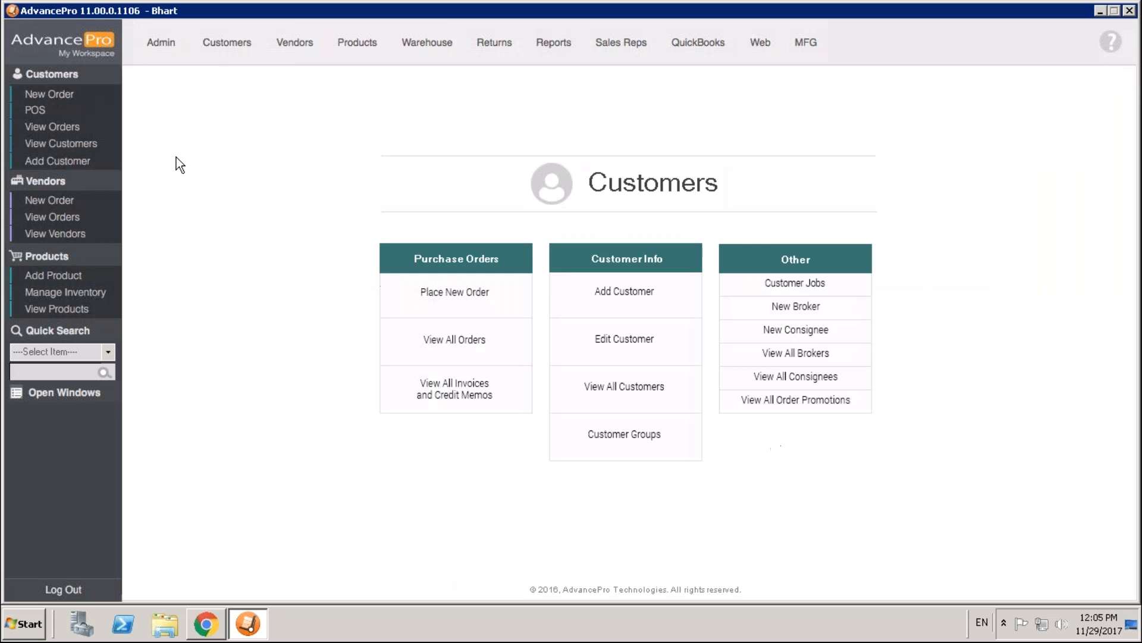
# - Create another purchase order for Demo Customer5 and continue to its order details
pyautogui.click(53, 95)
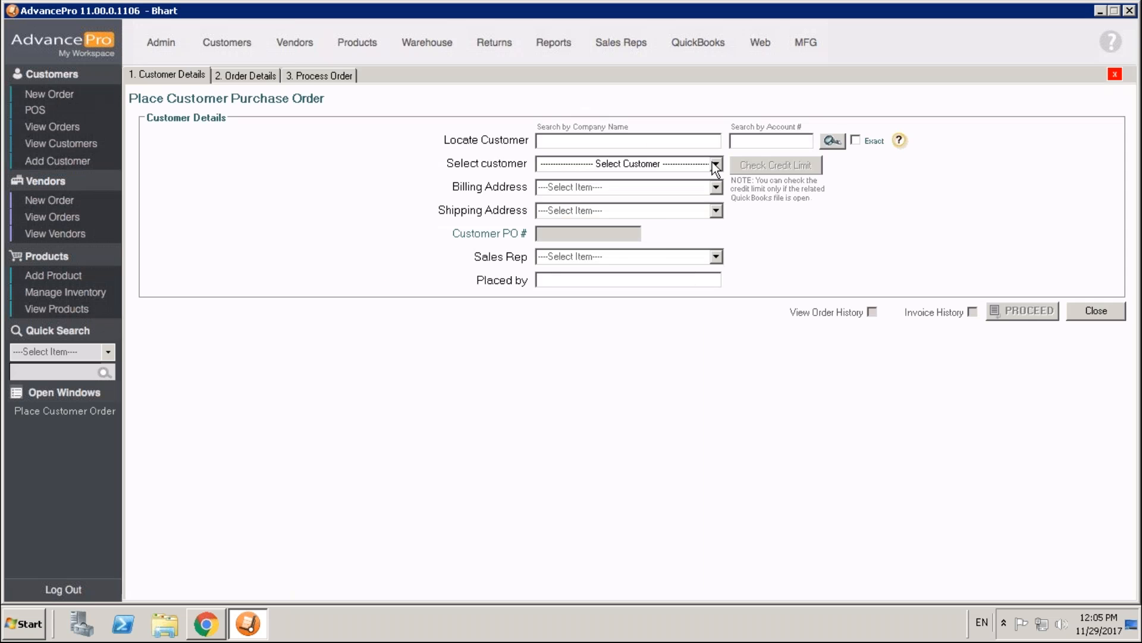
pyautogui.click(714, 163)
pyautogui.click(605, 245)
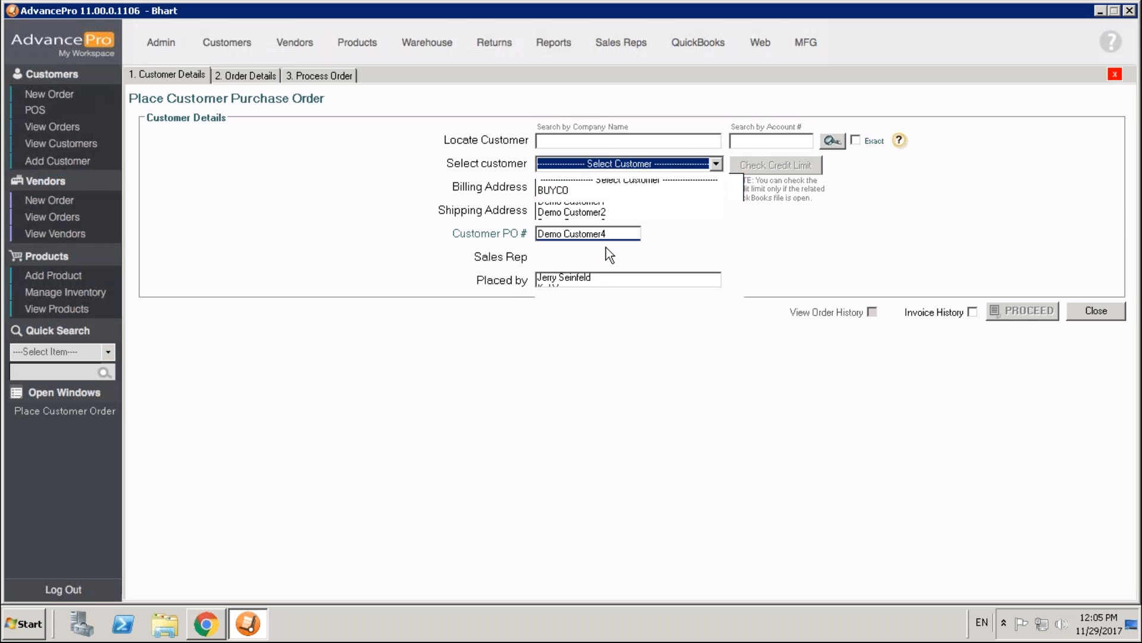
pyautogui.click(1006, 311)
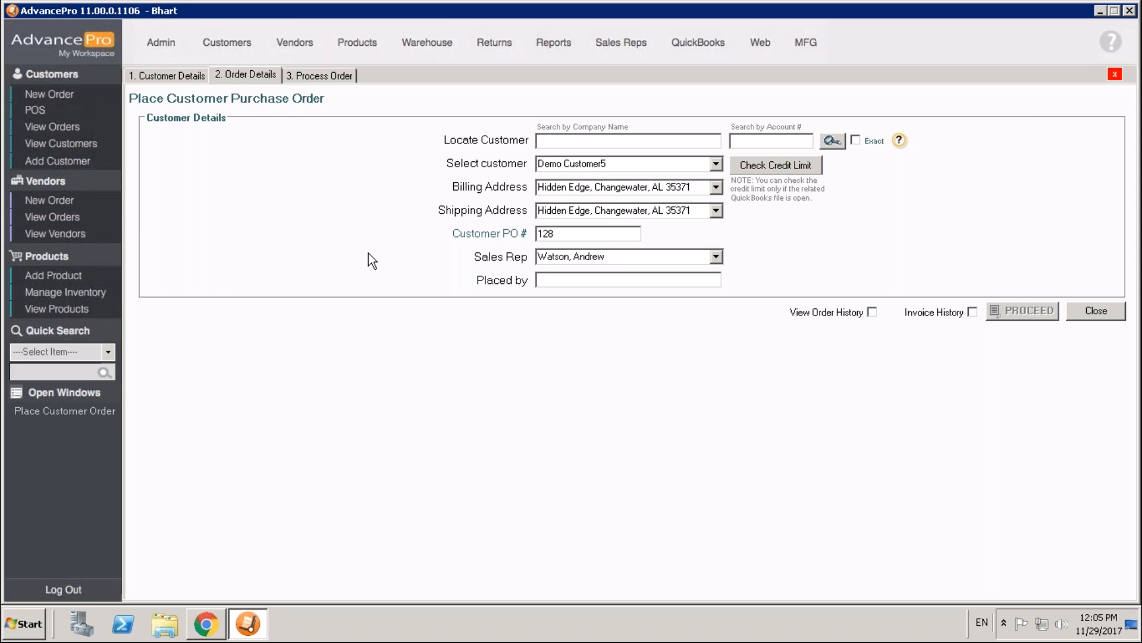
# - Add one DREM001 to the new order and apply the Seniors discount code to it
pyautogui.write('DREM001')
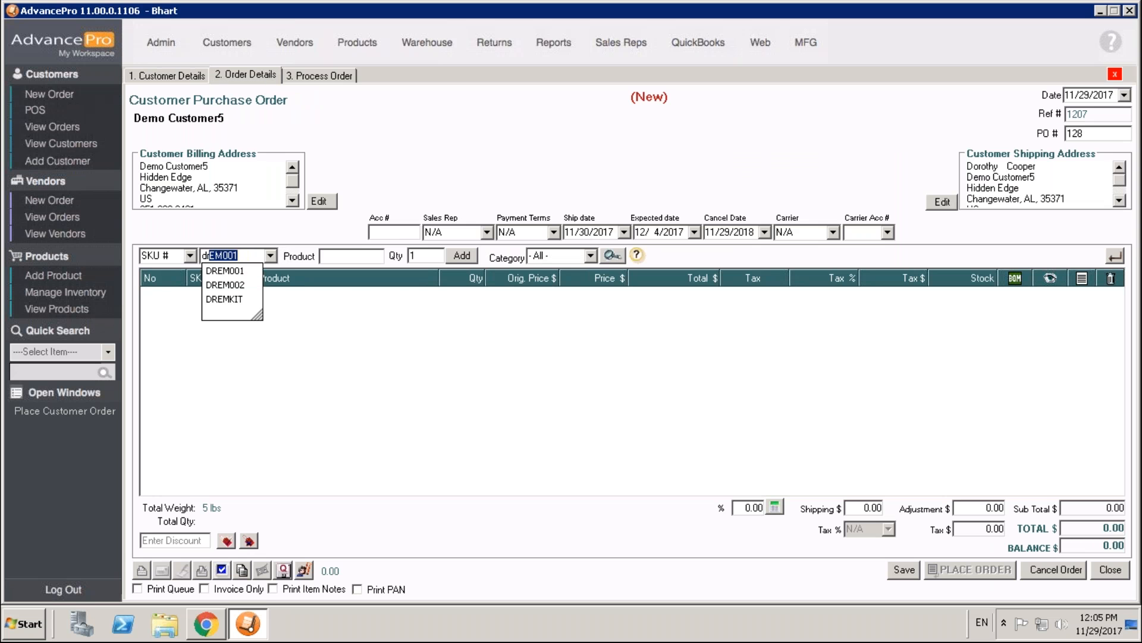
pyautogui.press('Return')
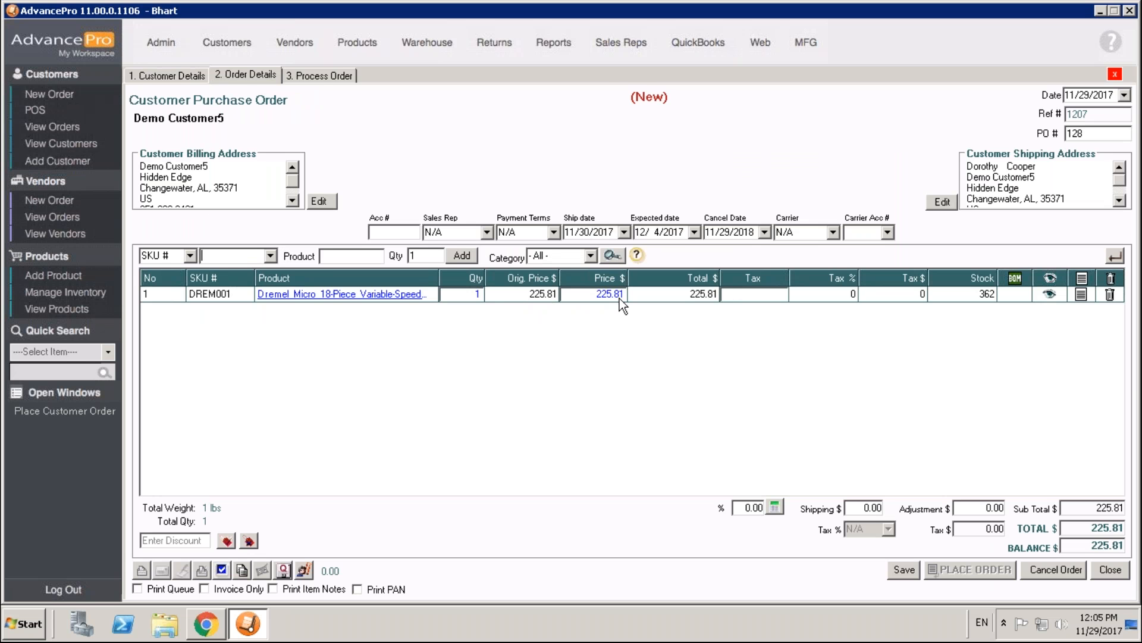
pyautogui.click(192, 539)
pyautogui.write('Summer')
pyautogui.press('Return')
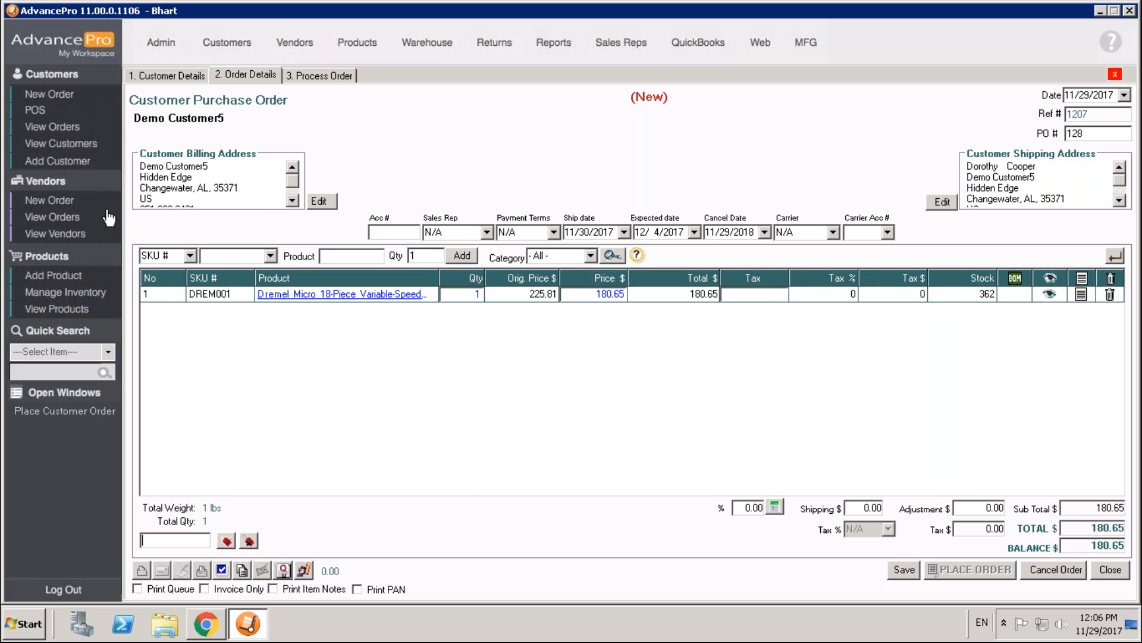
# - Examine the special pricing settings in the BUYCO customer's additional information, and close the record
pyautogui.click(81, 147)
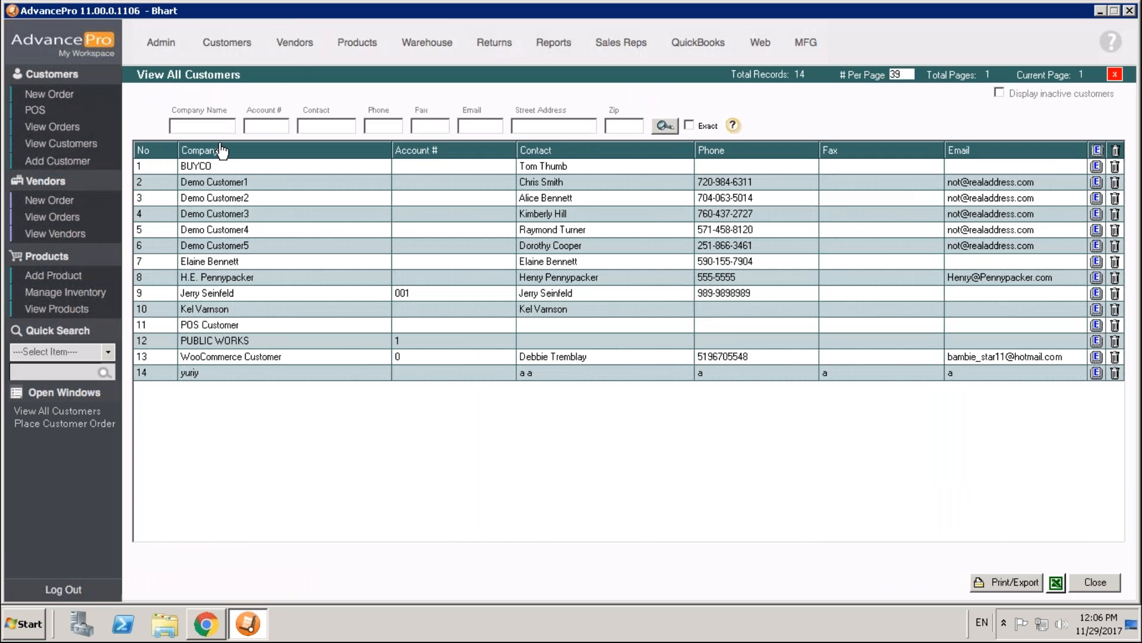
pyautogui.click(1097, 166)
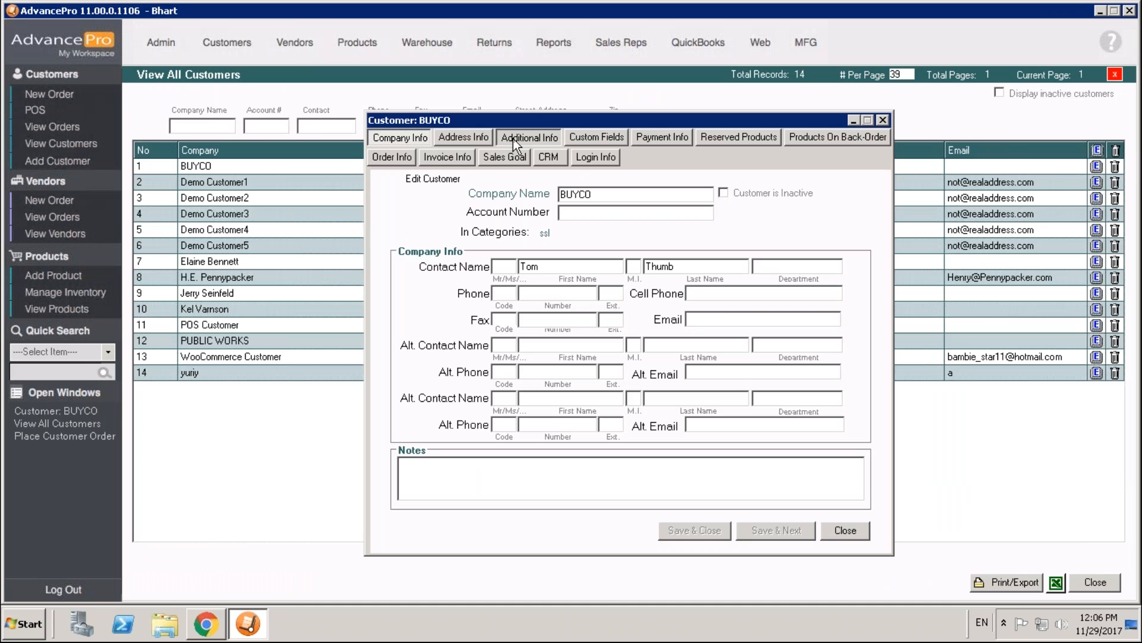
pyautogui.click(513, 138)
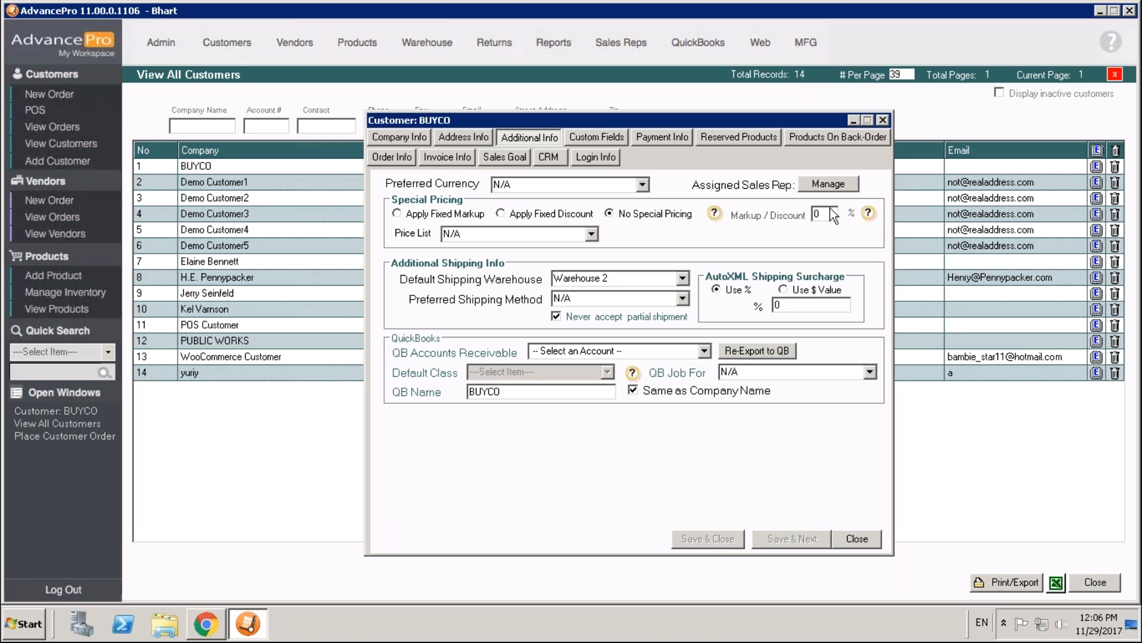
pyautogui.click(883, 121)
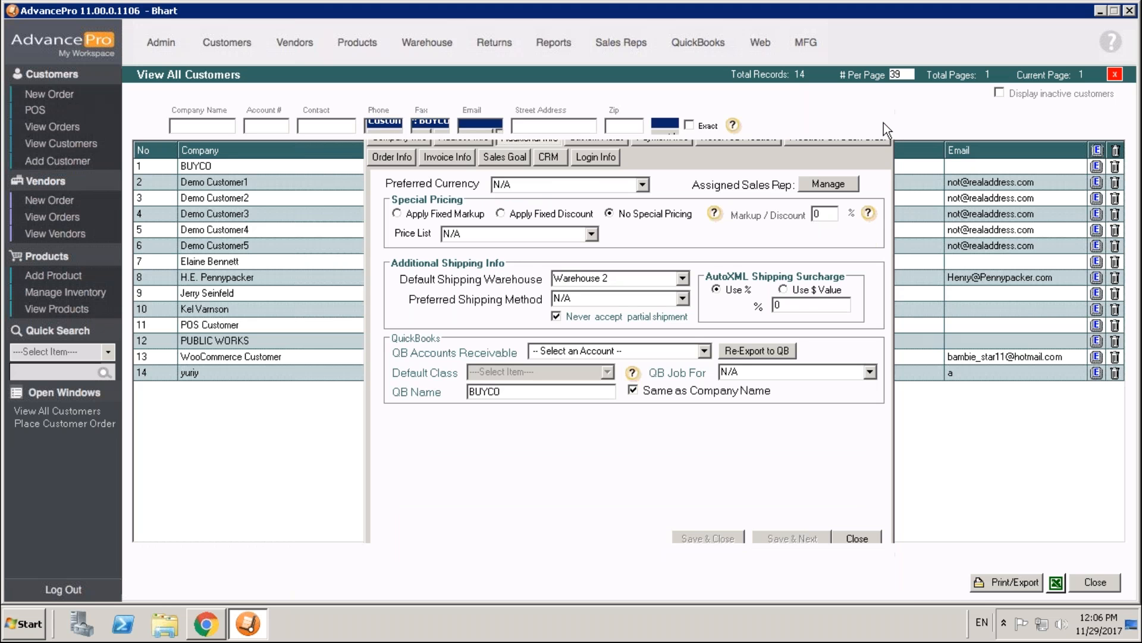
# - Examine the Global Pricing Options and Promotions for customer groups and product categories, and close the window without applying changes
pyautogui.click(361, 45)
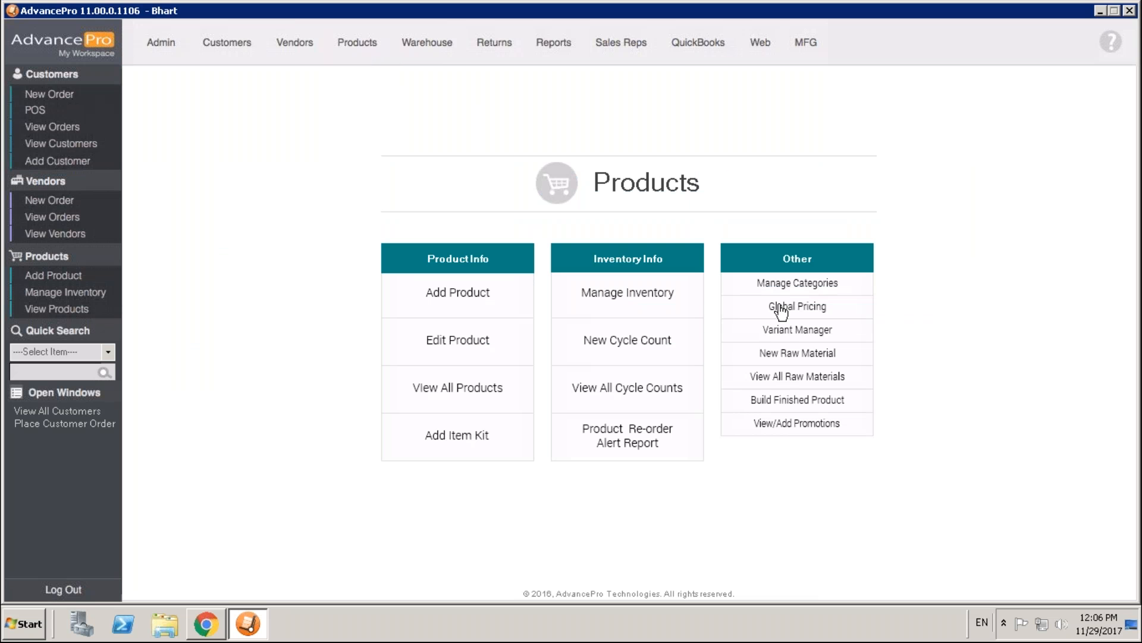
pyautogui.click(776, 308)
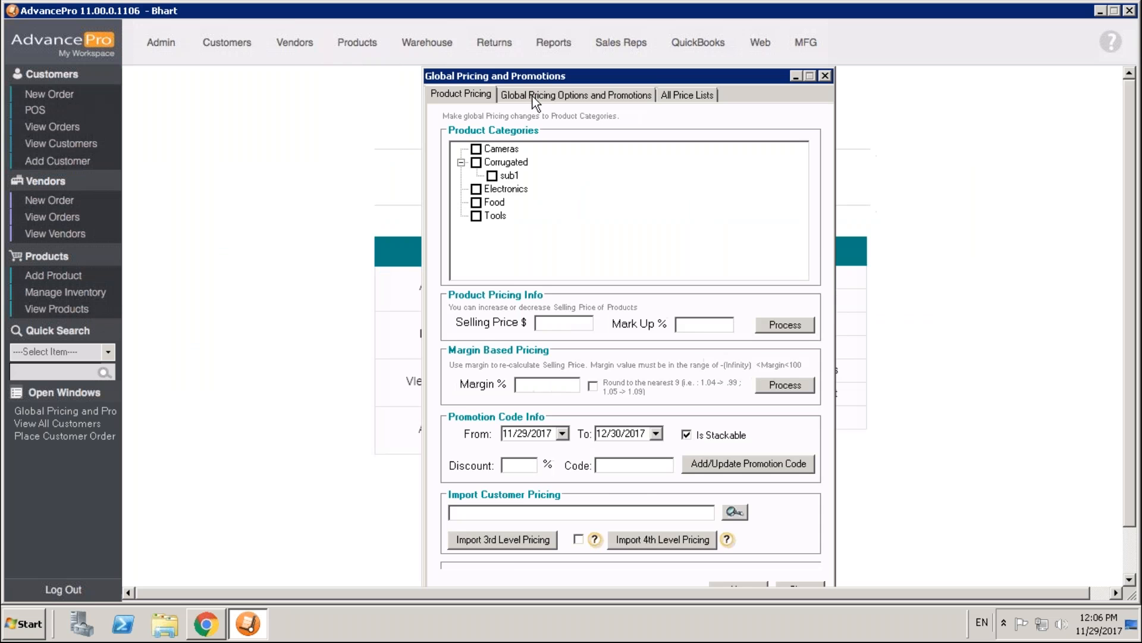
pyautogui.click(534, 100)
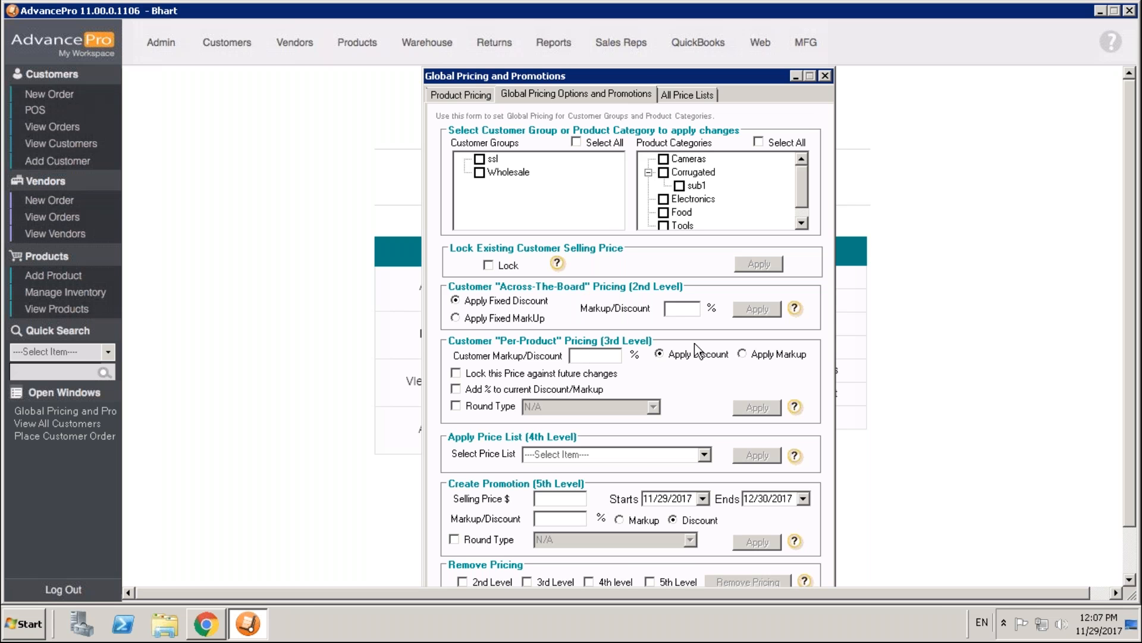
pyautogui.click(826, 78)
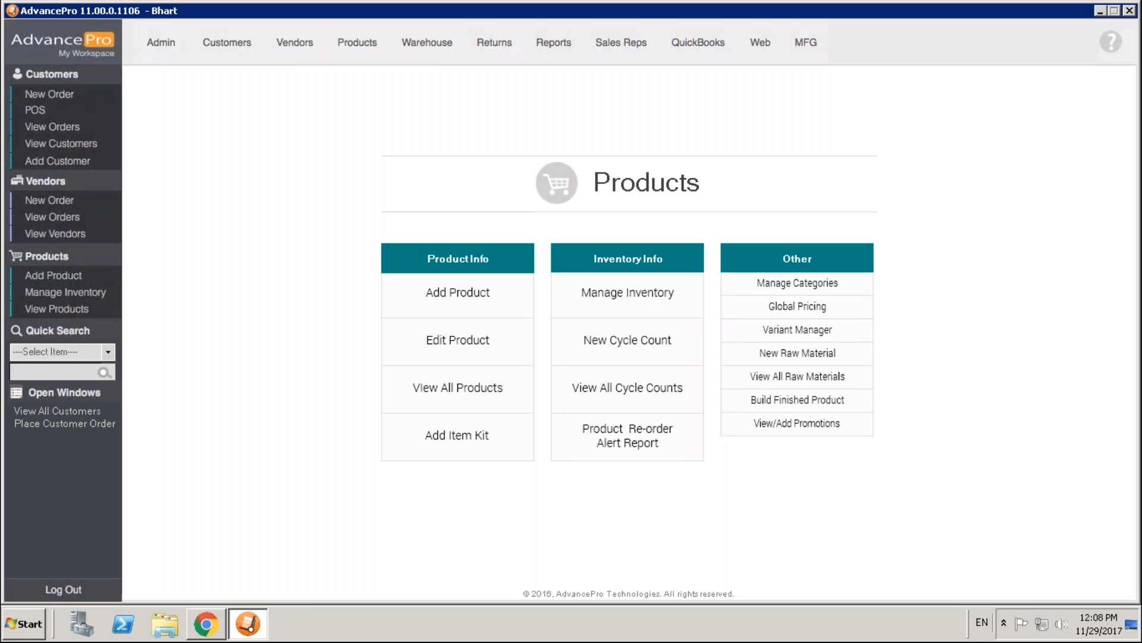
pyautogui.click(799, 307)
pyautogui.click(568, 96)
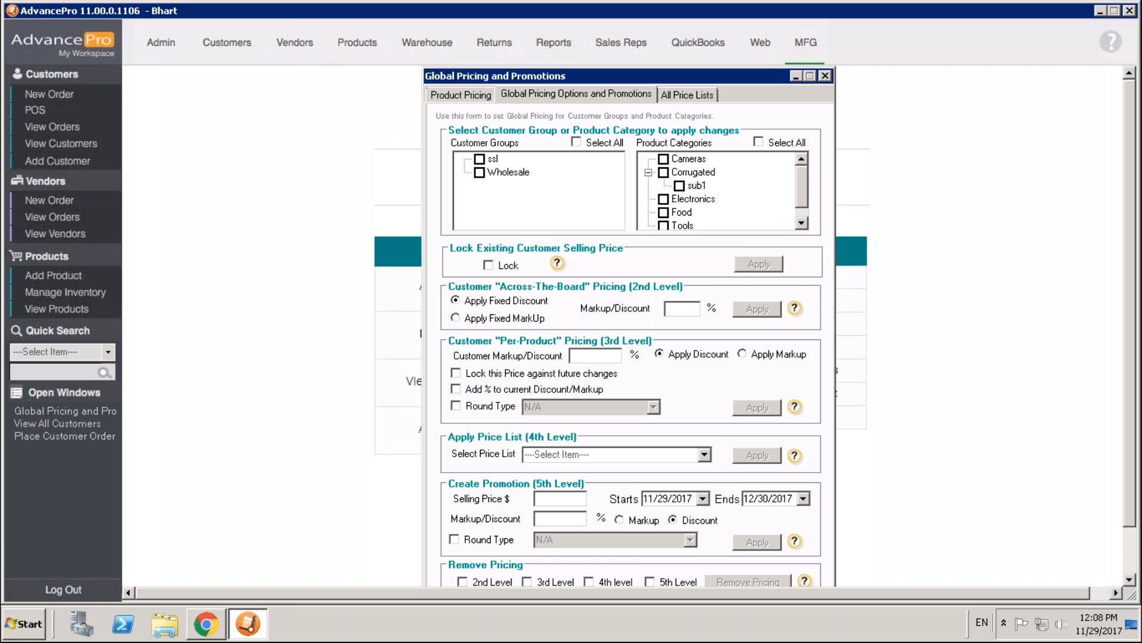
pyautogui.click(826, 76)
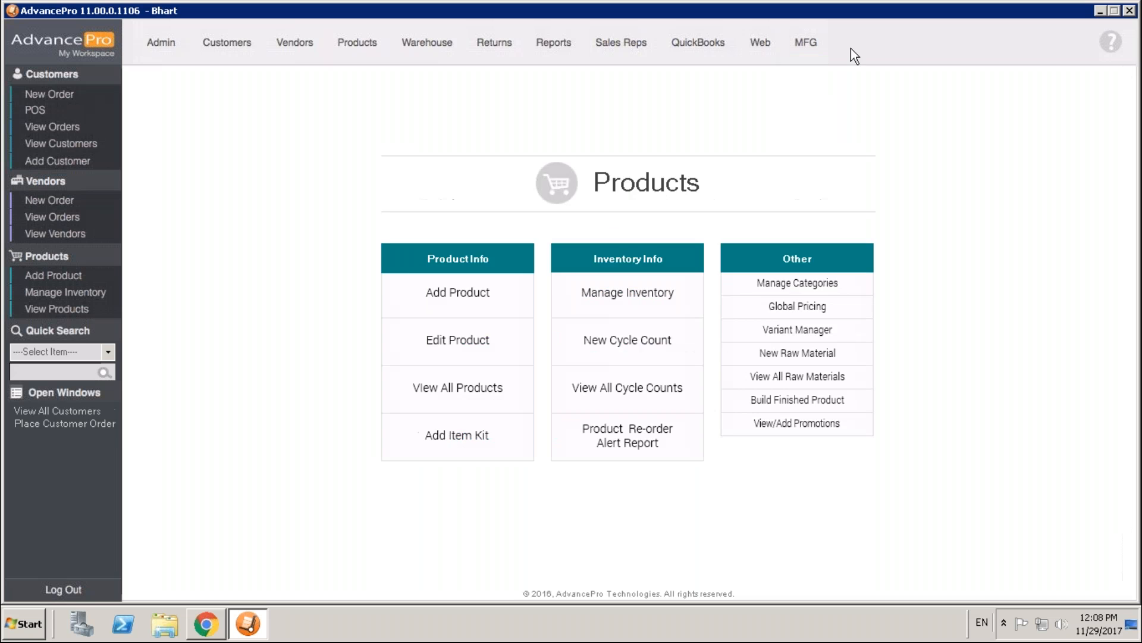
# - Open the customer promotions of the PIPE product (3 inch pipe 1/4 walls) and start a new promotion
pyautogui.click(87, 314)
pyautogui.click(1086, 175)
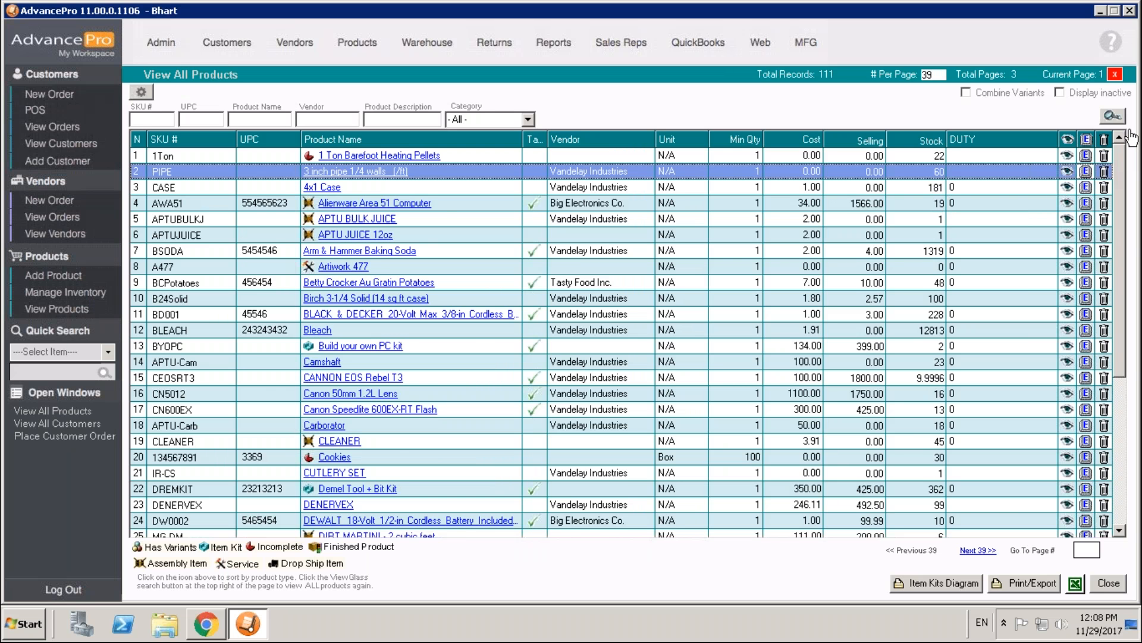
pyautogui.click(504, 128)
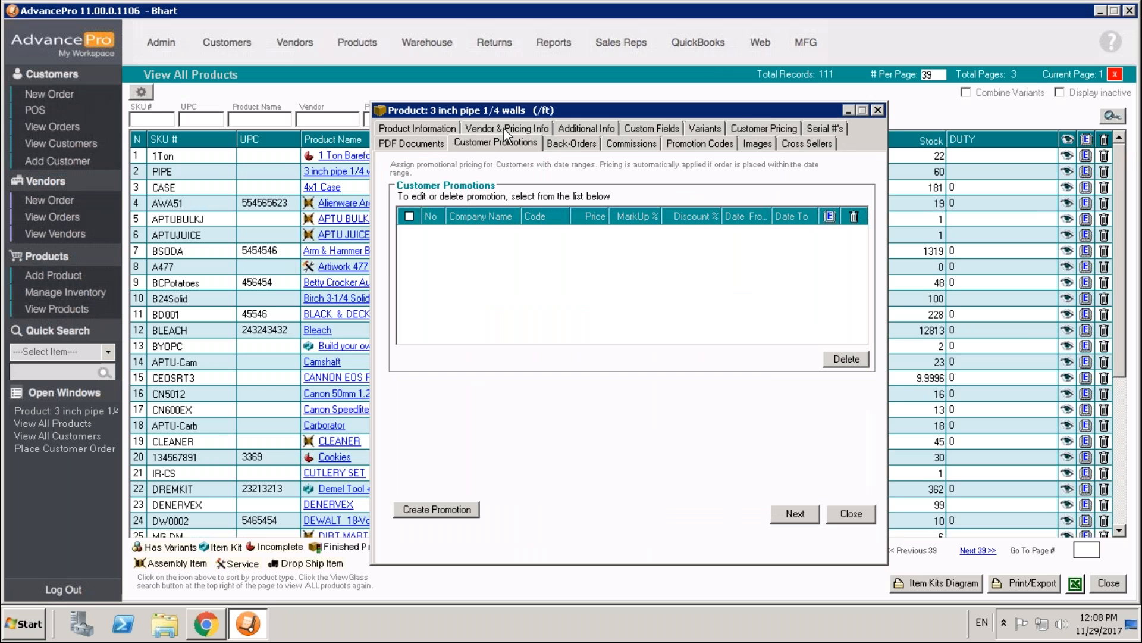
pyautogui.click(424, 509)
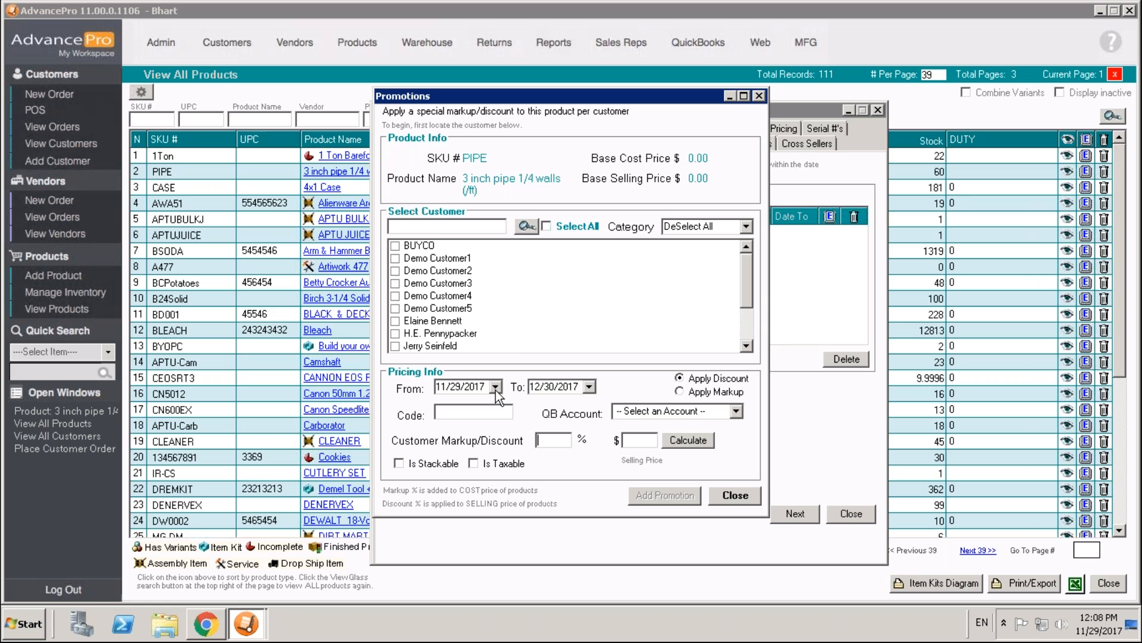
# - Select all customers for the PIPE promotion and set the customer discount to 20%
pyautogui.click(547, 226)
pyautogui.click(498, 407)
pyautogui.click(569, 441)
pyautogui.write('20')
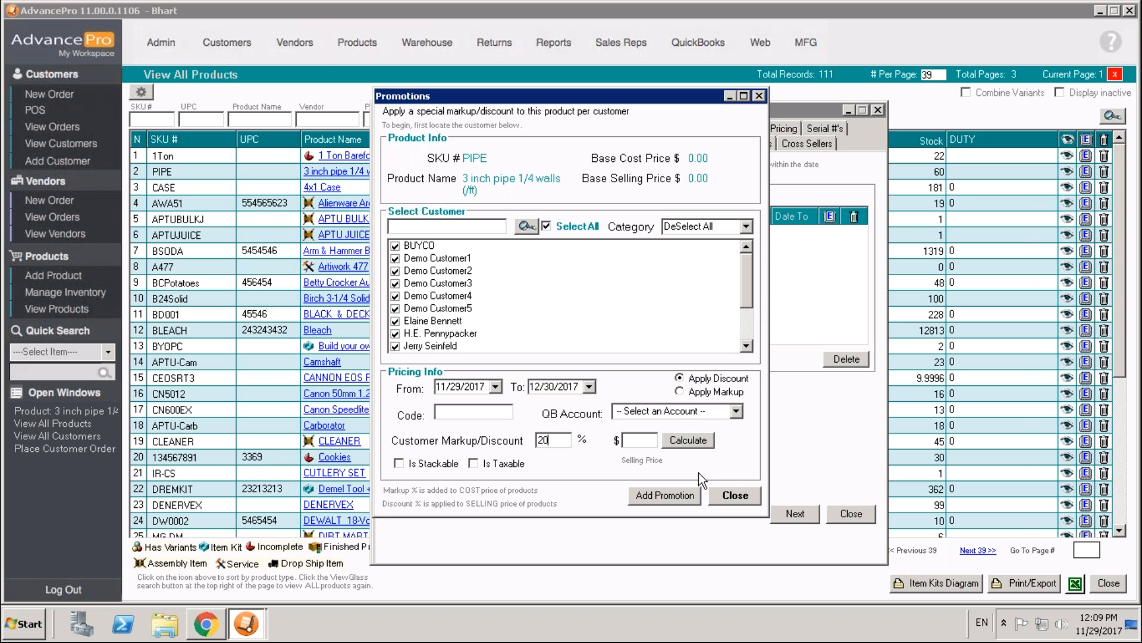
pyautogui.click(501, 413)
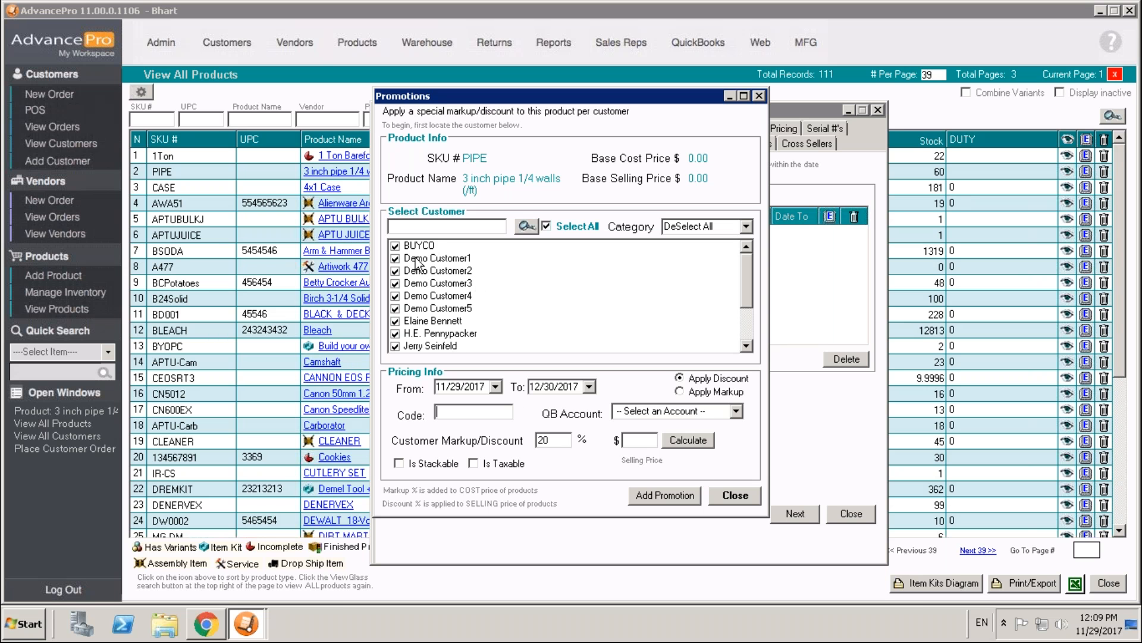